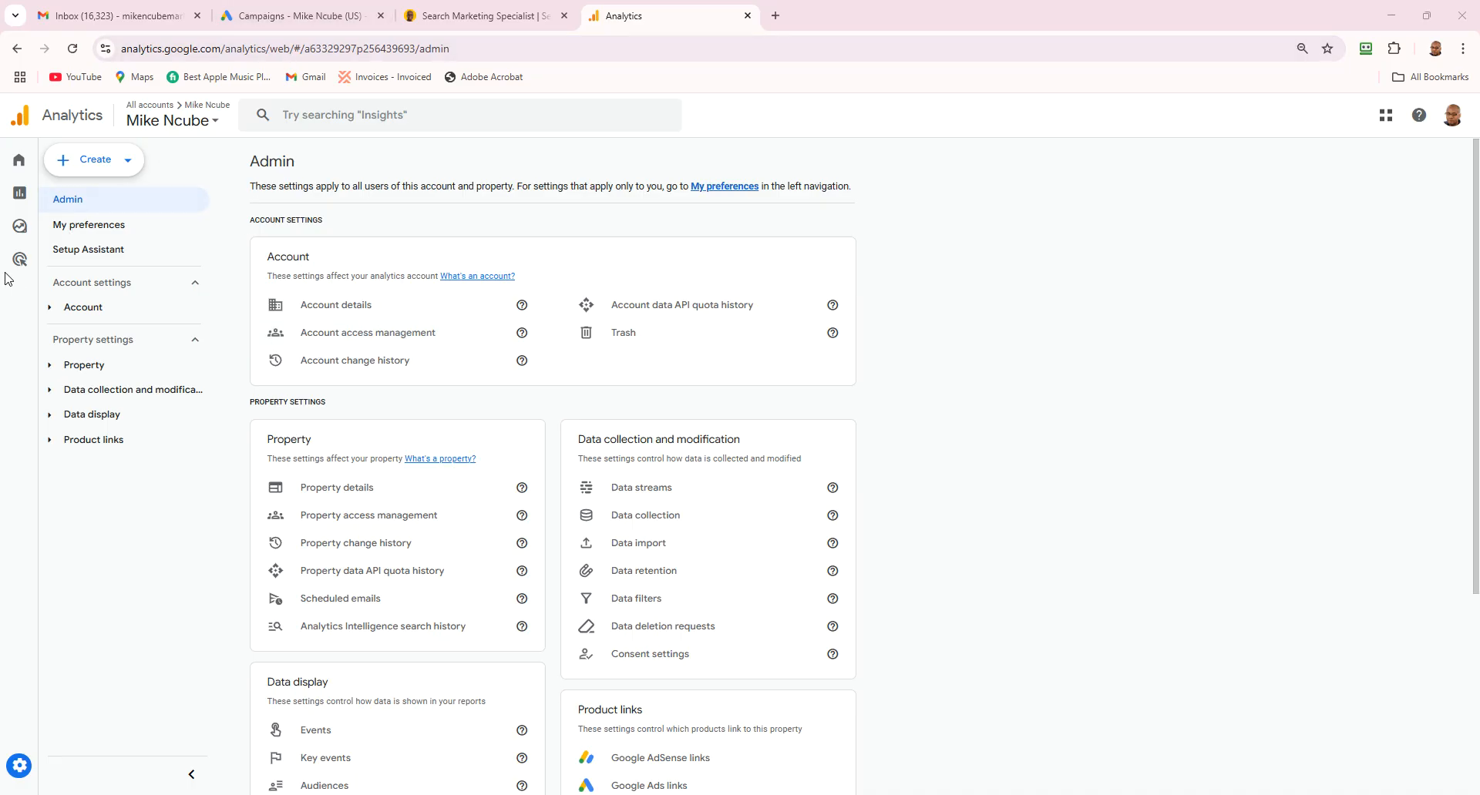
Switch to Google Ads and open the full list of conversion actions from the conversions summary
left_click(266, 17)
mouse_move(38, 369)
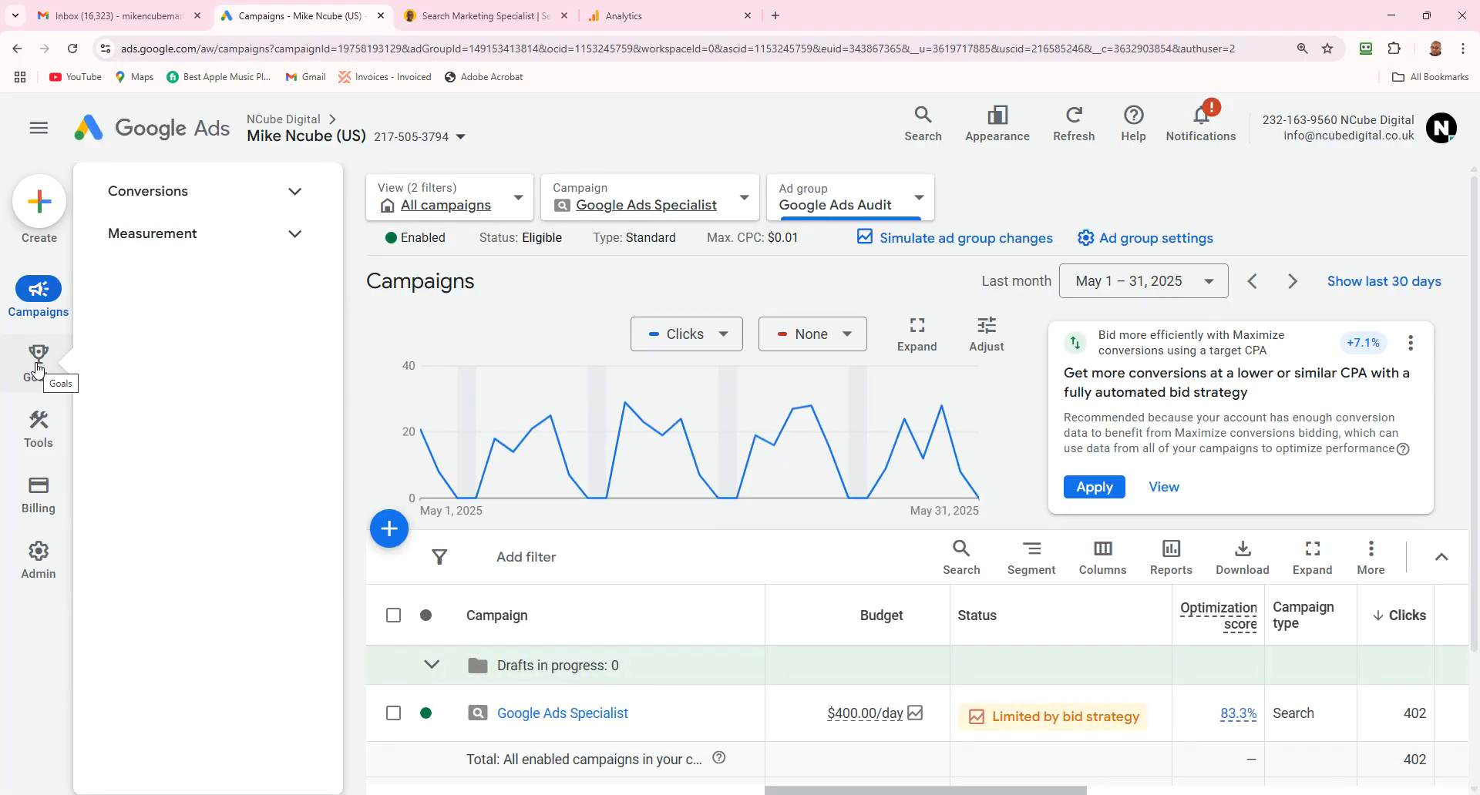
left_click(174, 199)
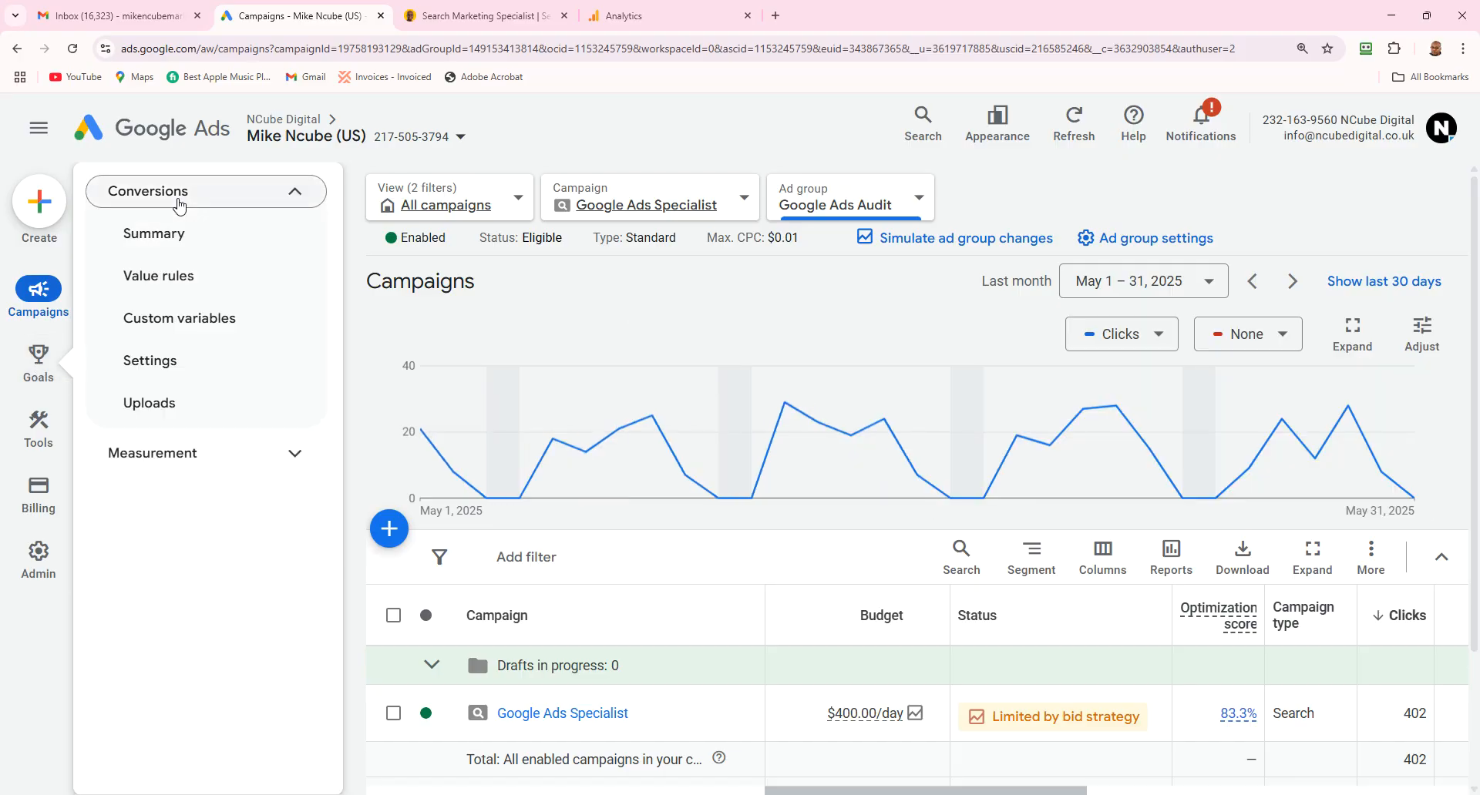
left_click(156, 247)
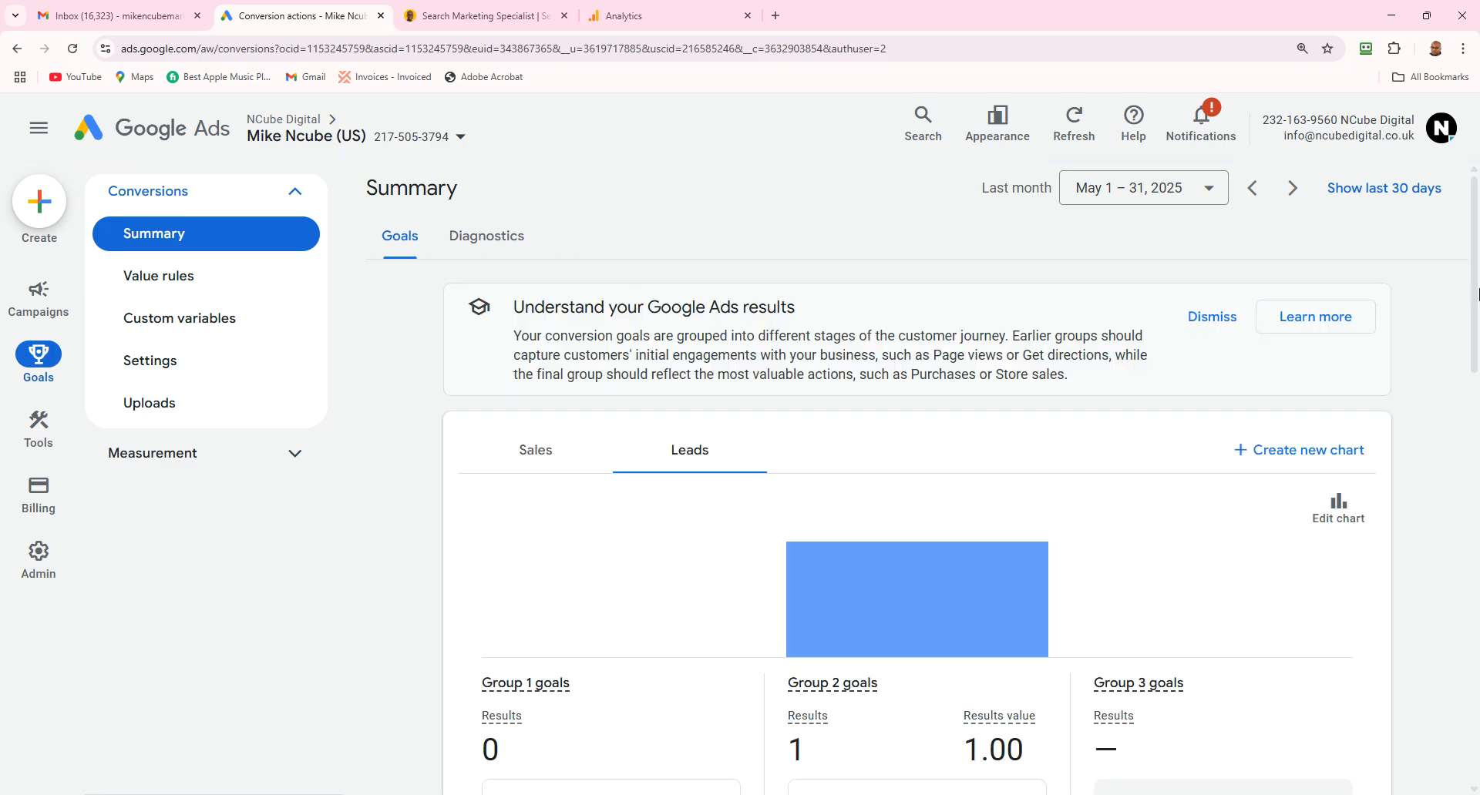
scroll(1477, 446, "down", 7)
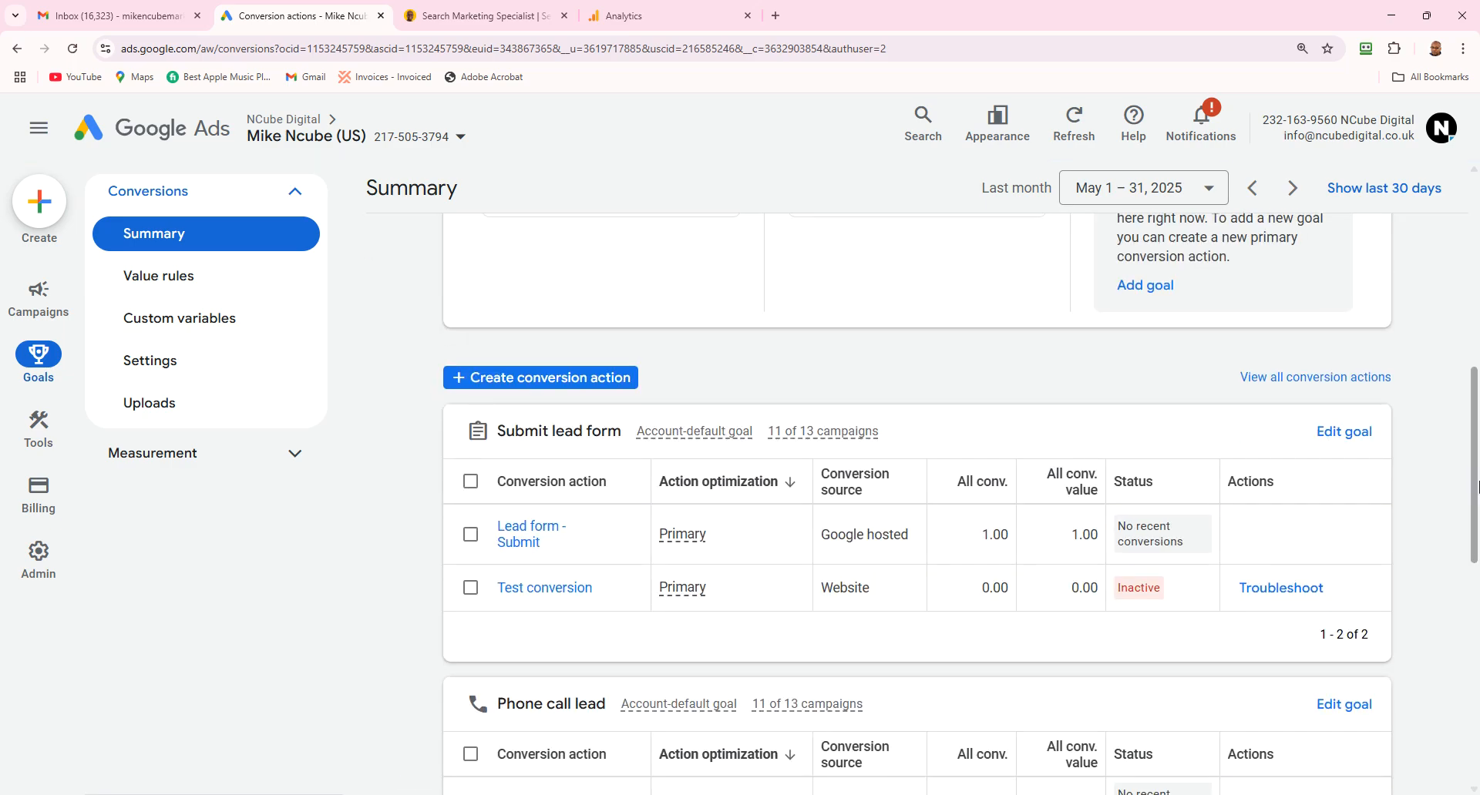
left_click(1329, 379)
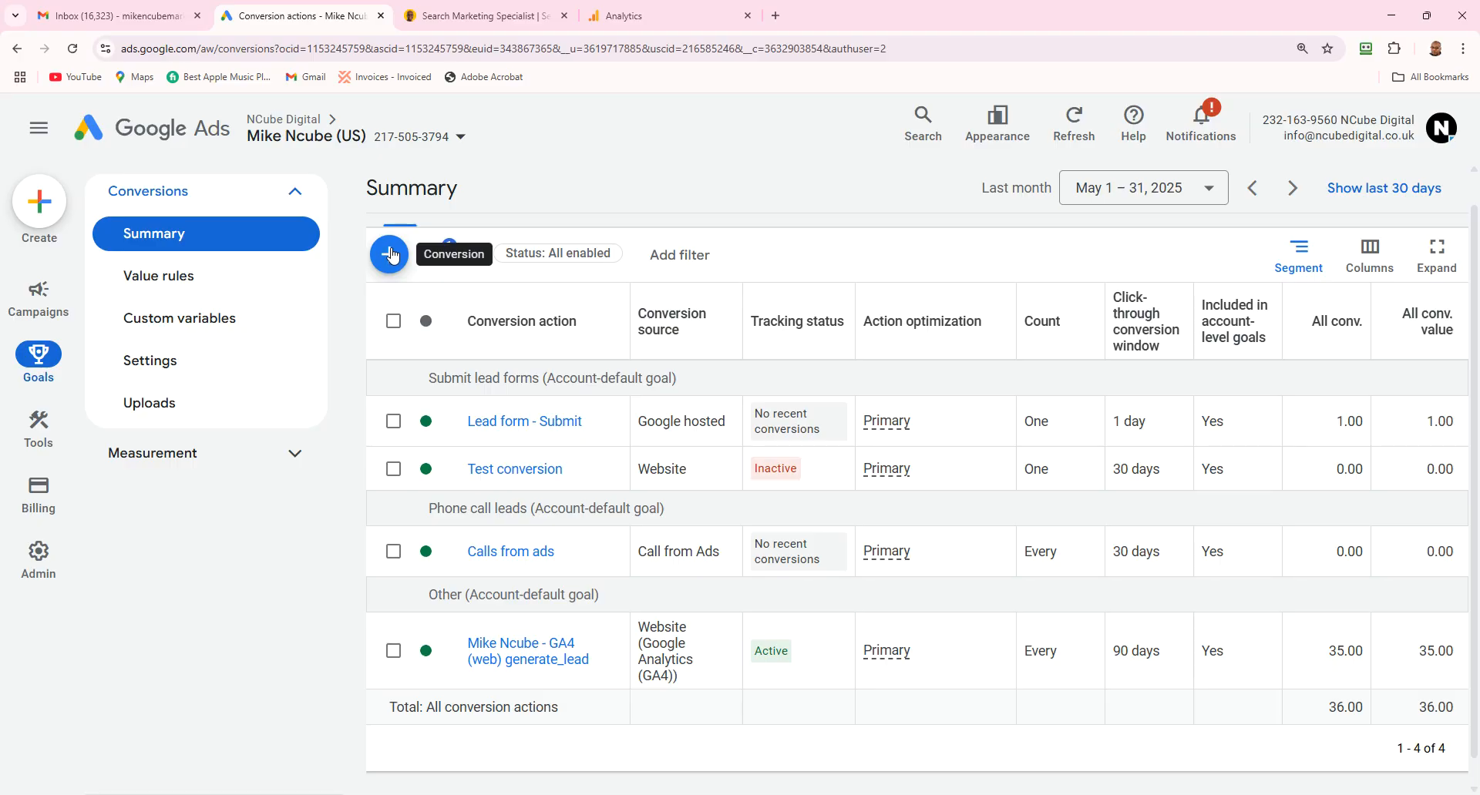
Switch to Google Analytics and start a new custom event from the property's events settings
left_click(625, 17)
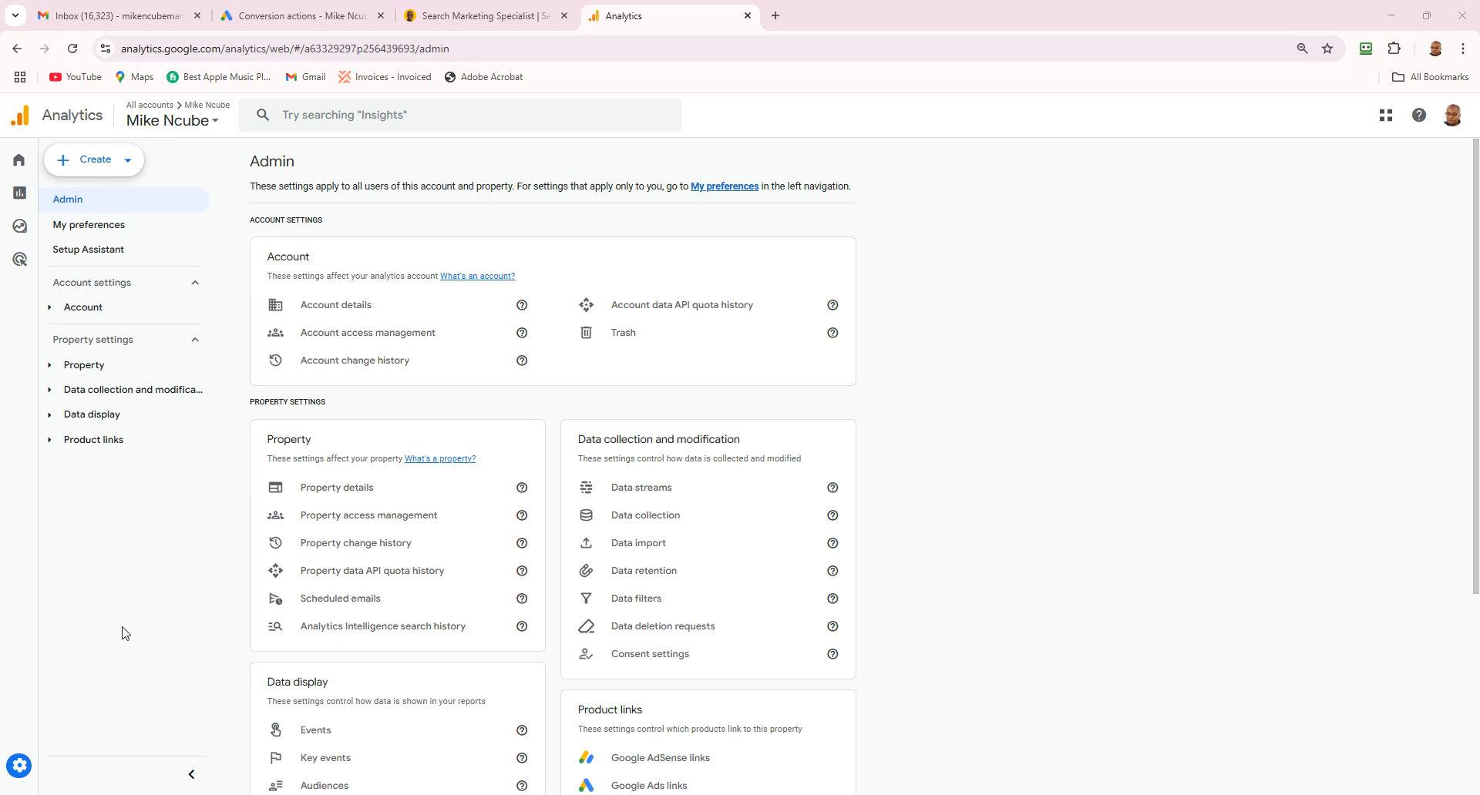
mouse_move(19, 774)
scroll(1469, 539, "down", 2)
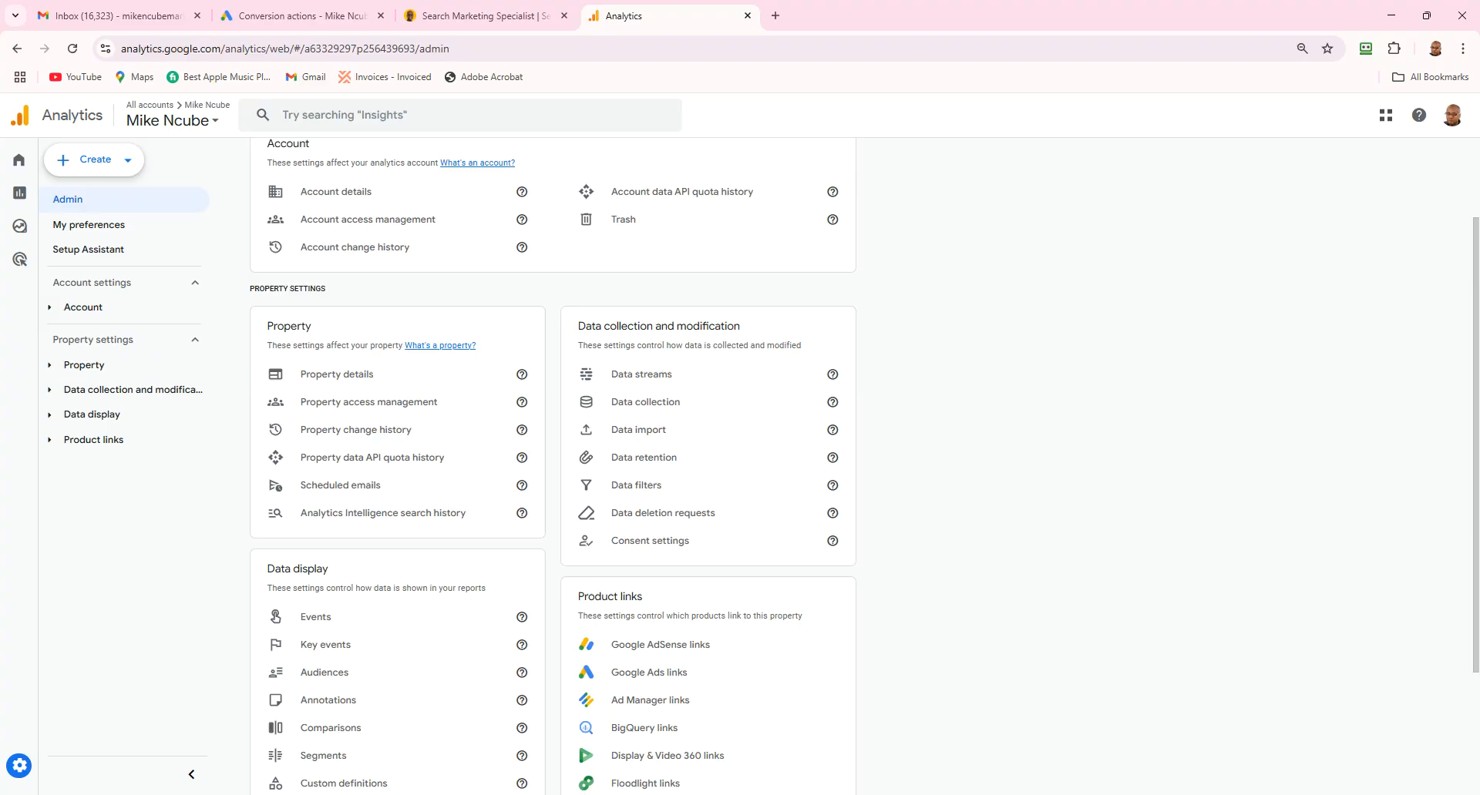
left_click(331, 620)
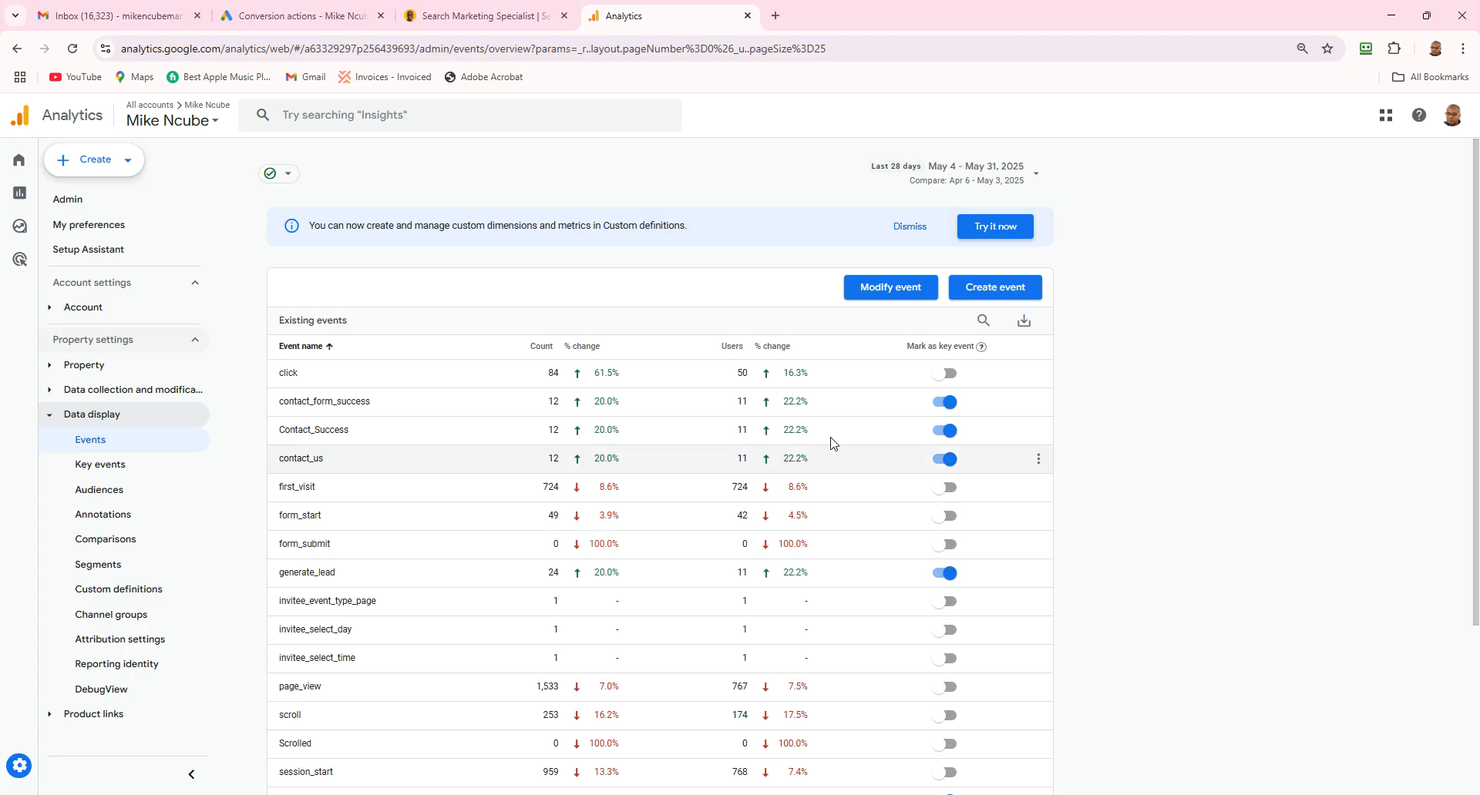
left_click(996, 299)
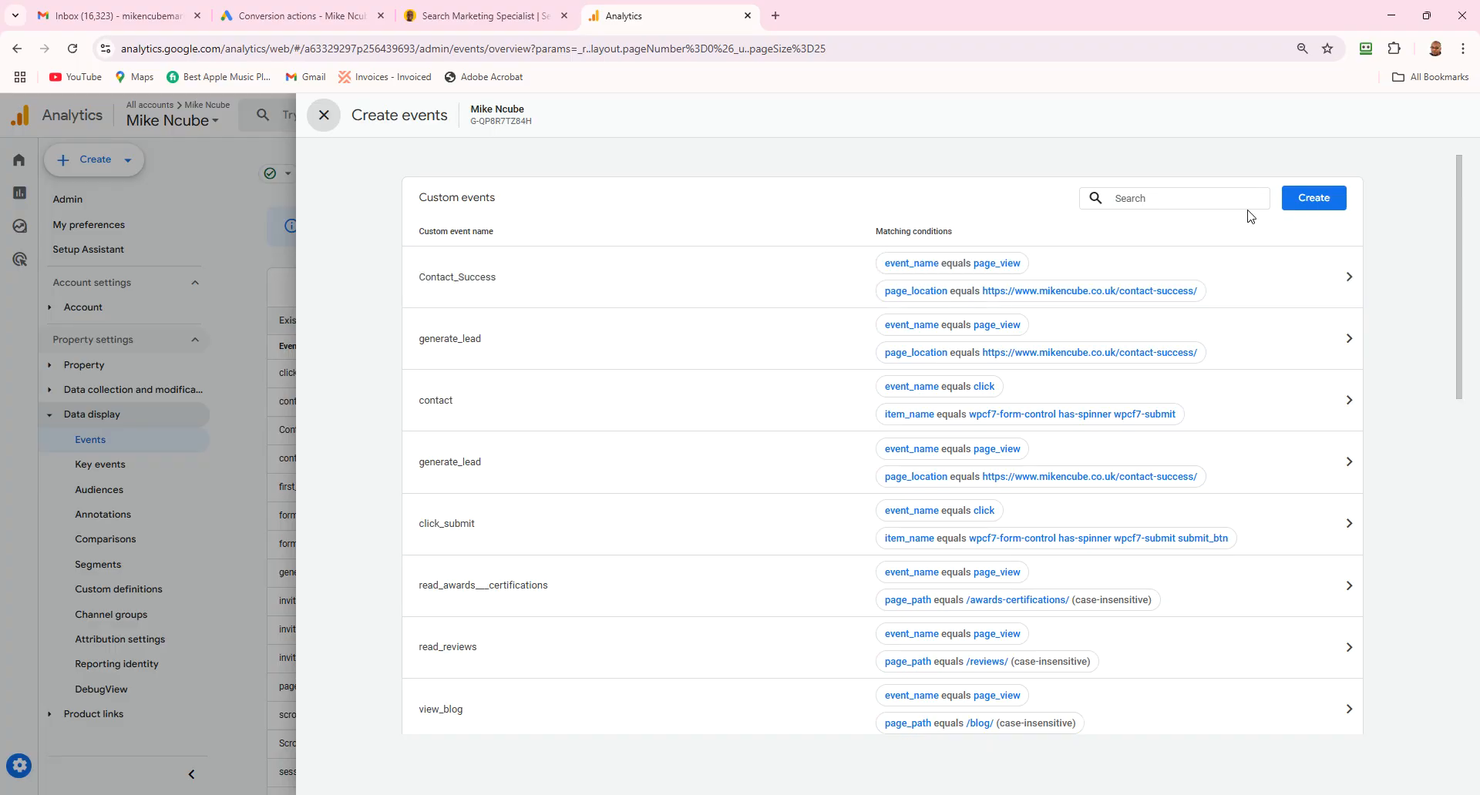
left_click(1313, 200)
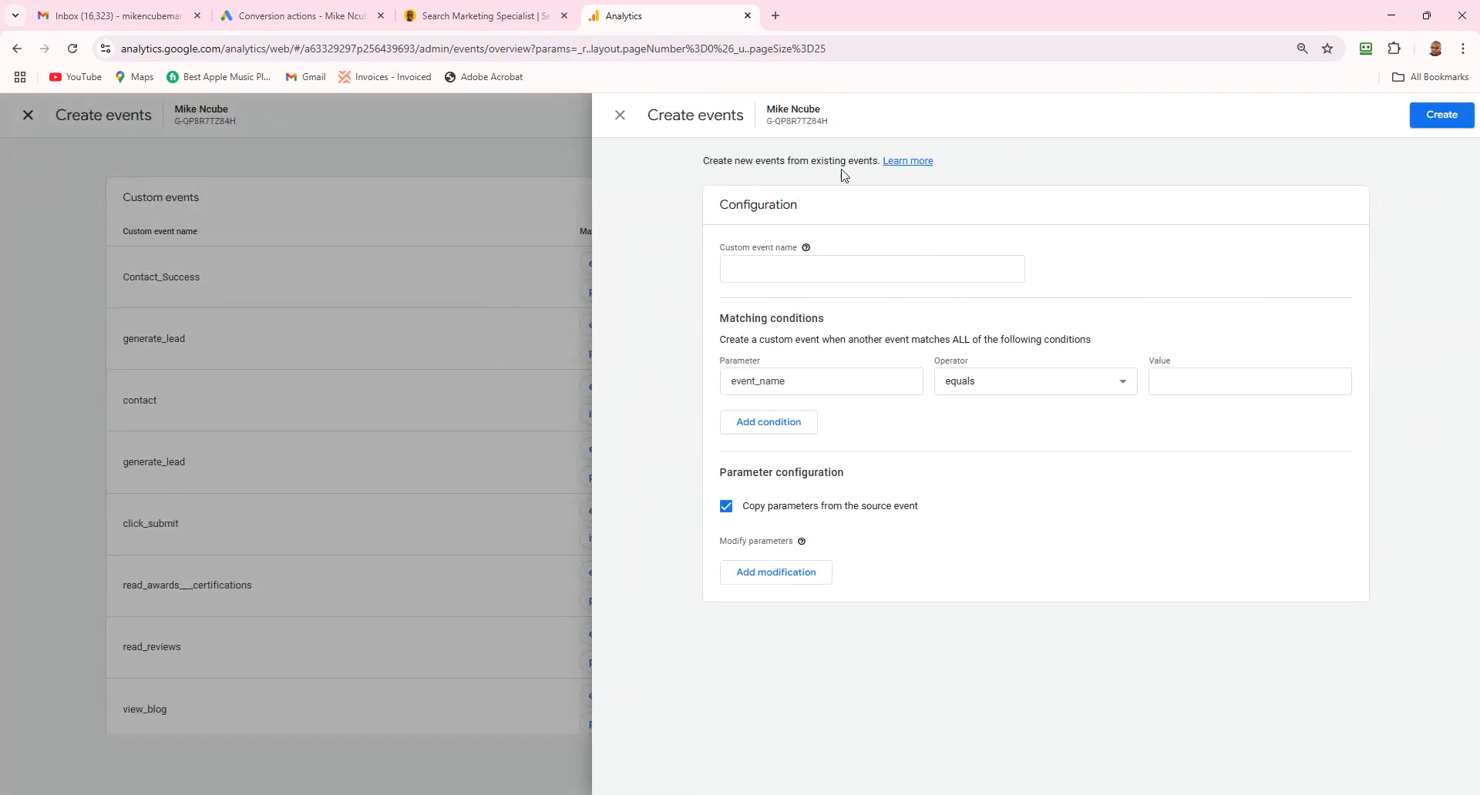
Name the custom event form_submission
left_click(826, 270)
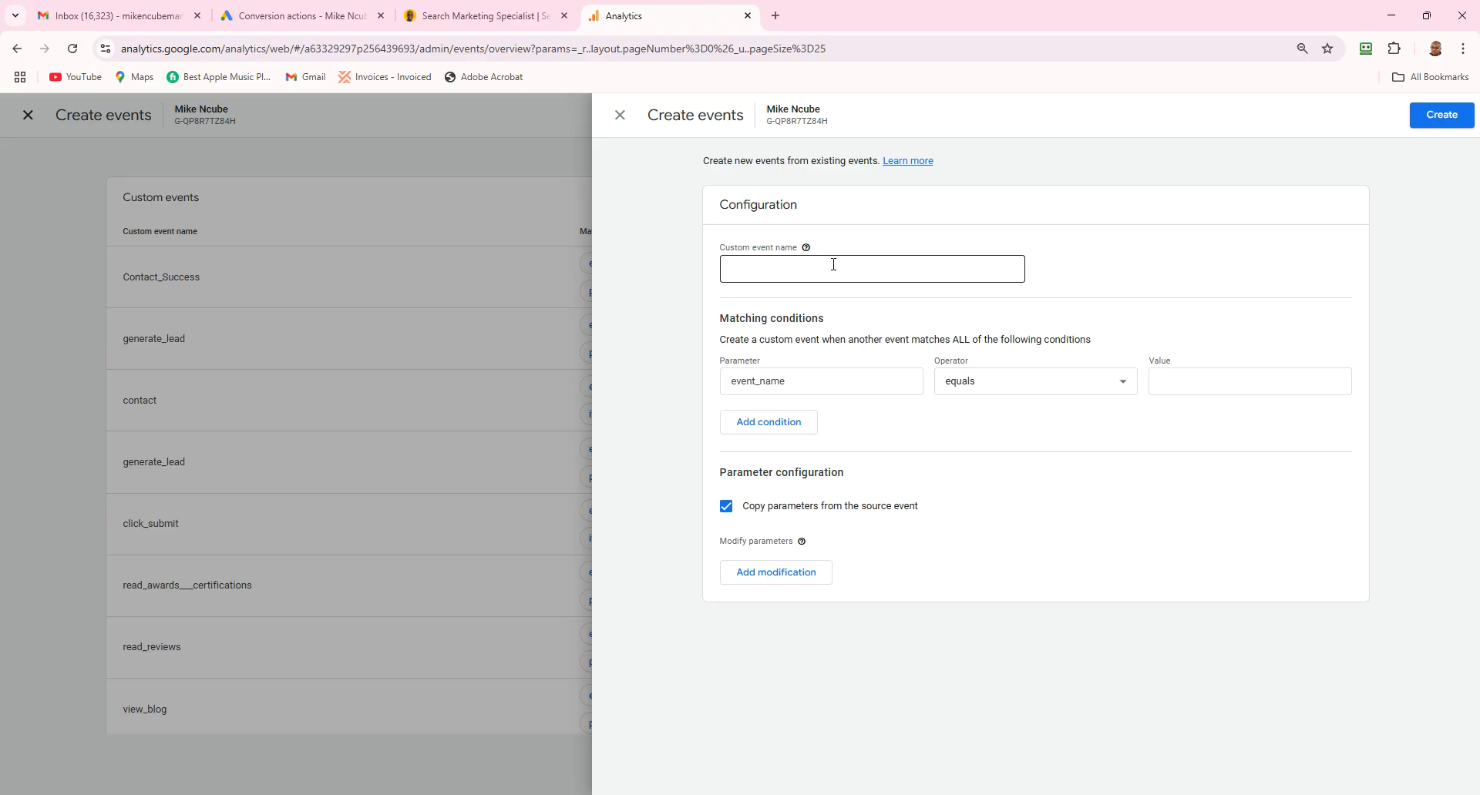
left_click(833, 265)
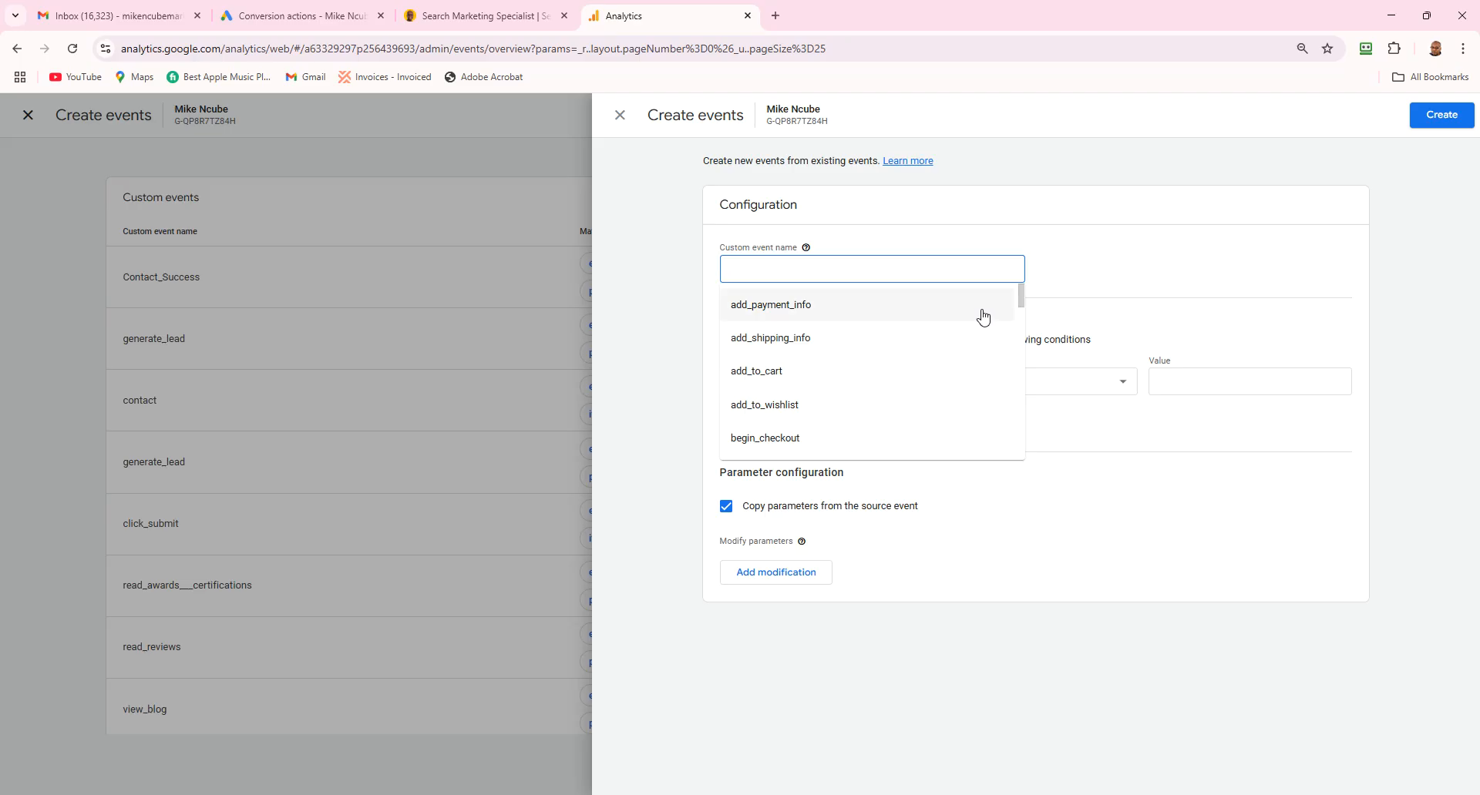
left_click_drag(1019, 301, 1019, 345)
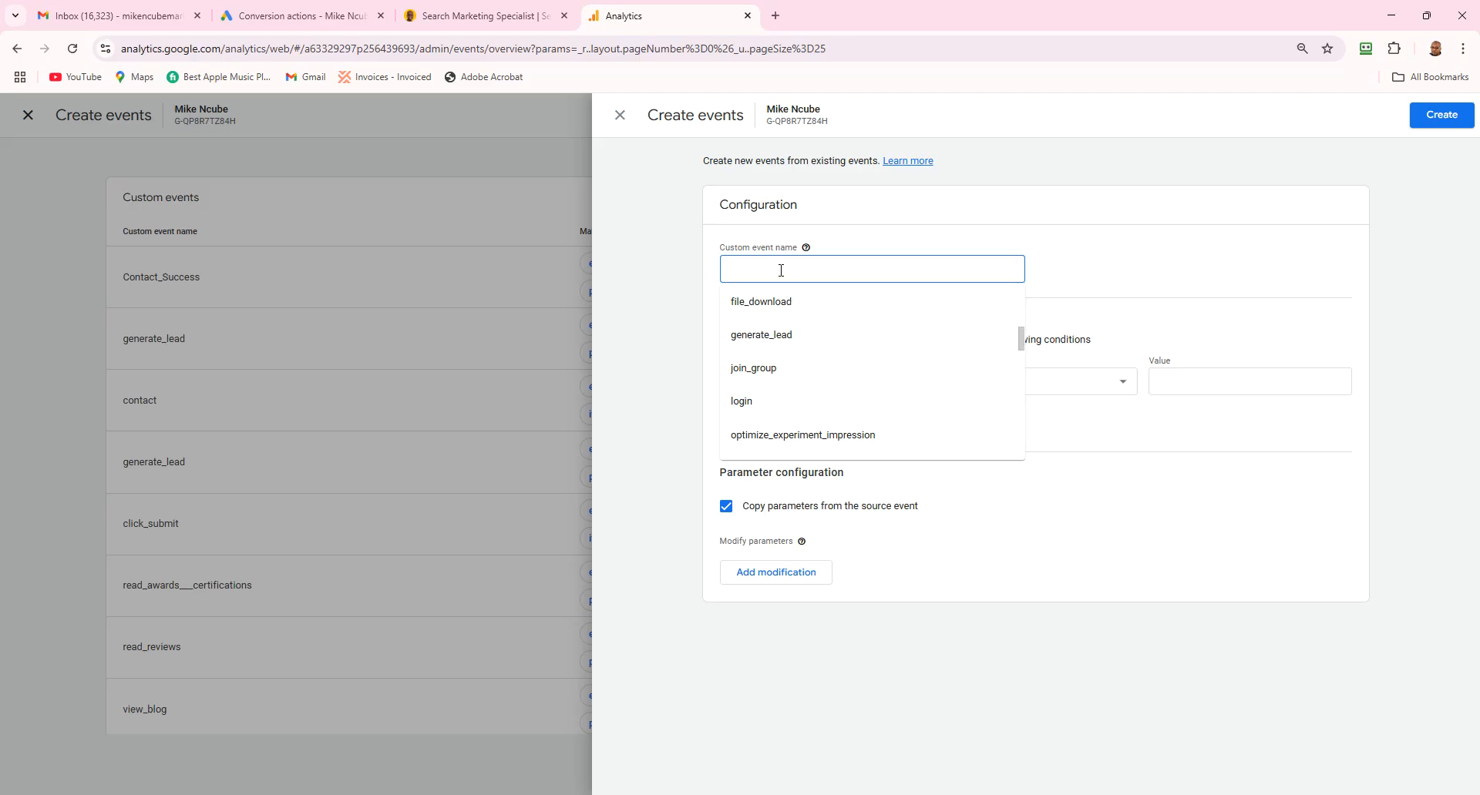
type("form")
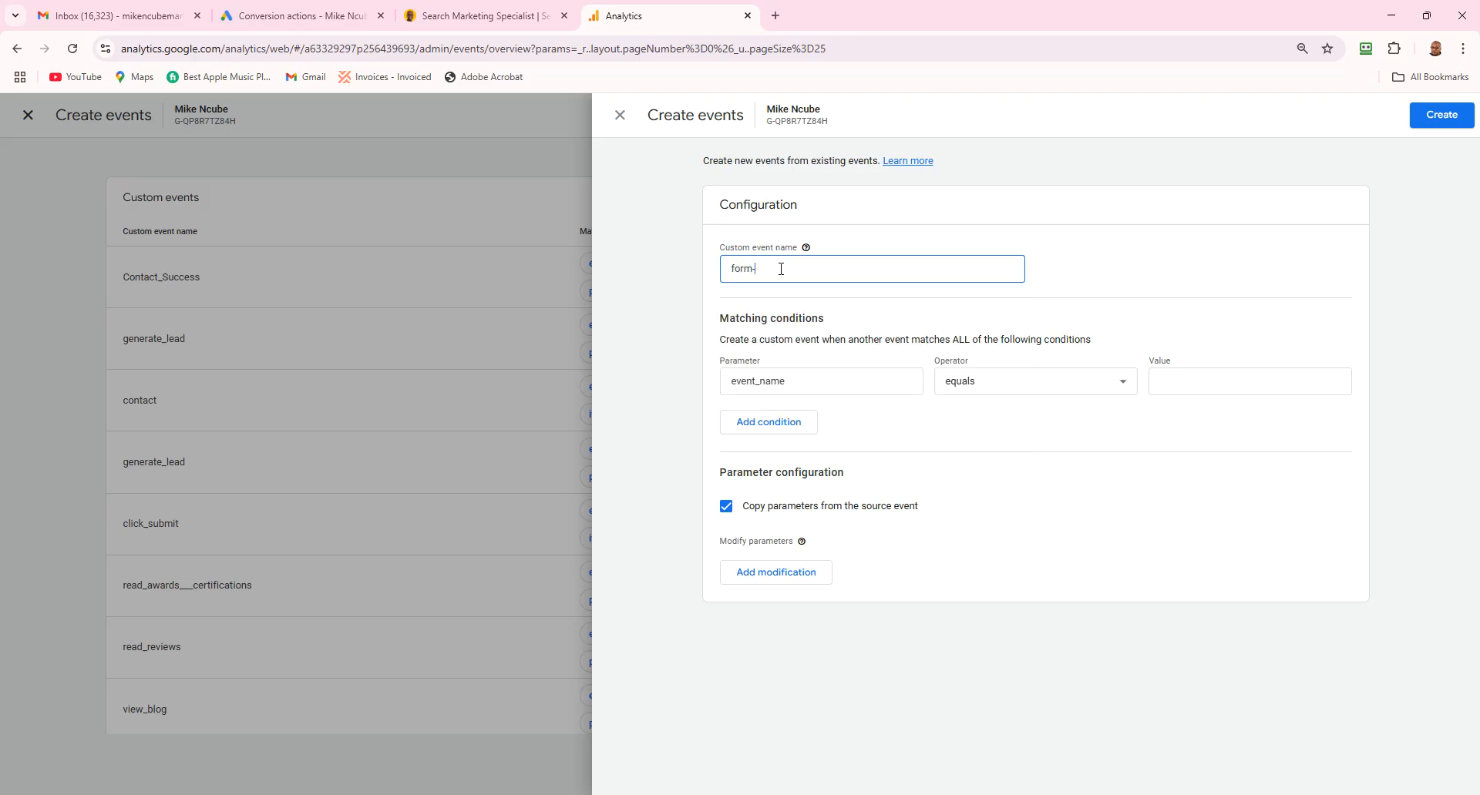
type("_submission")
left_click(1012, 291)
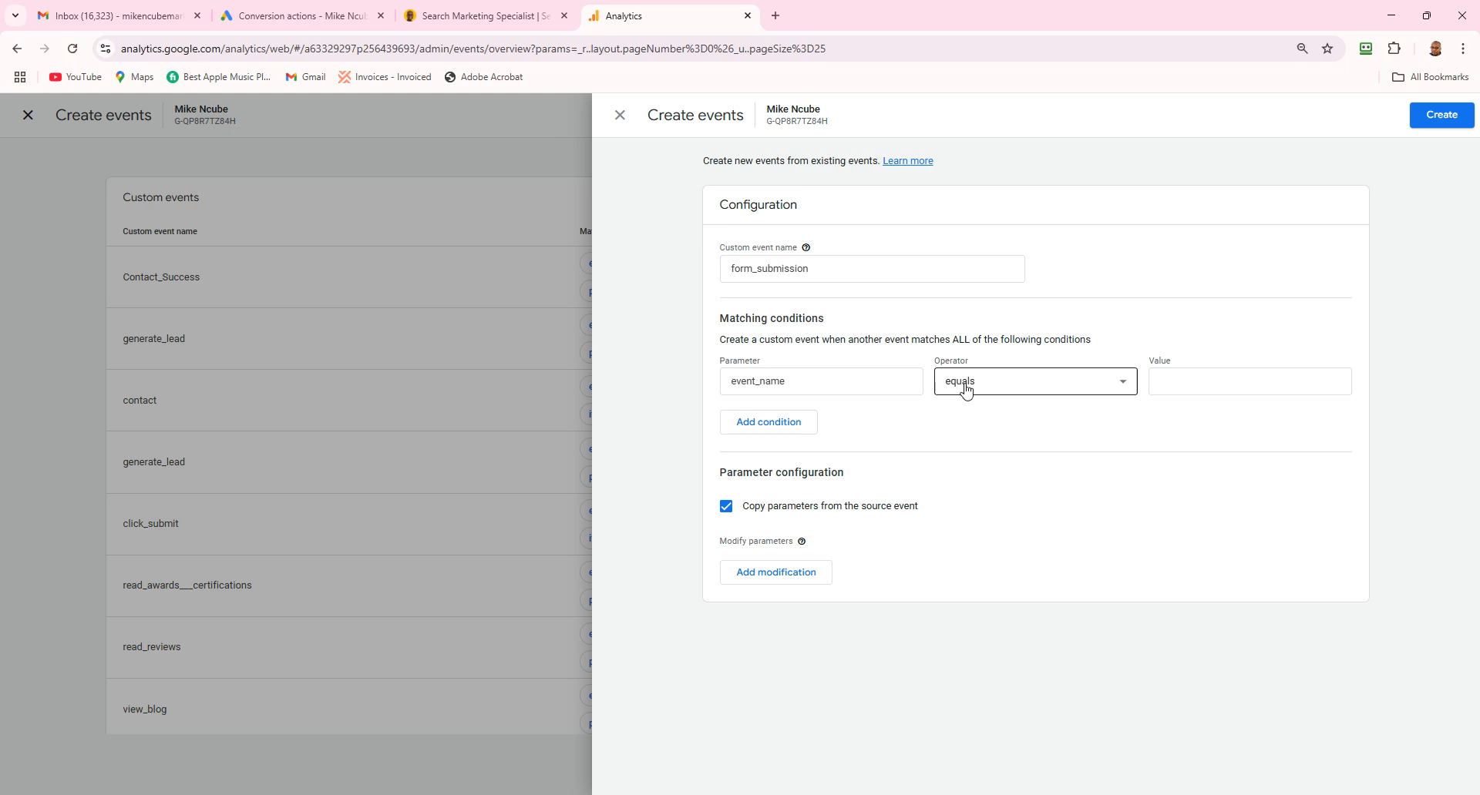
Set the first matching condition so that event_name equals page_view
left_click(1193, 379)
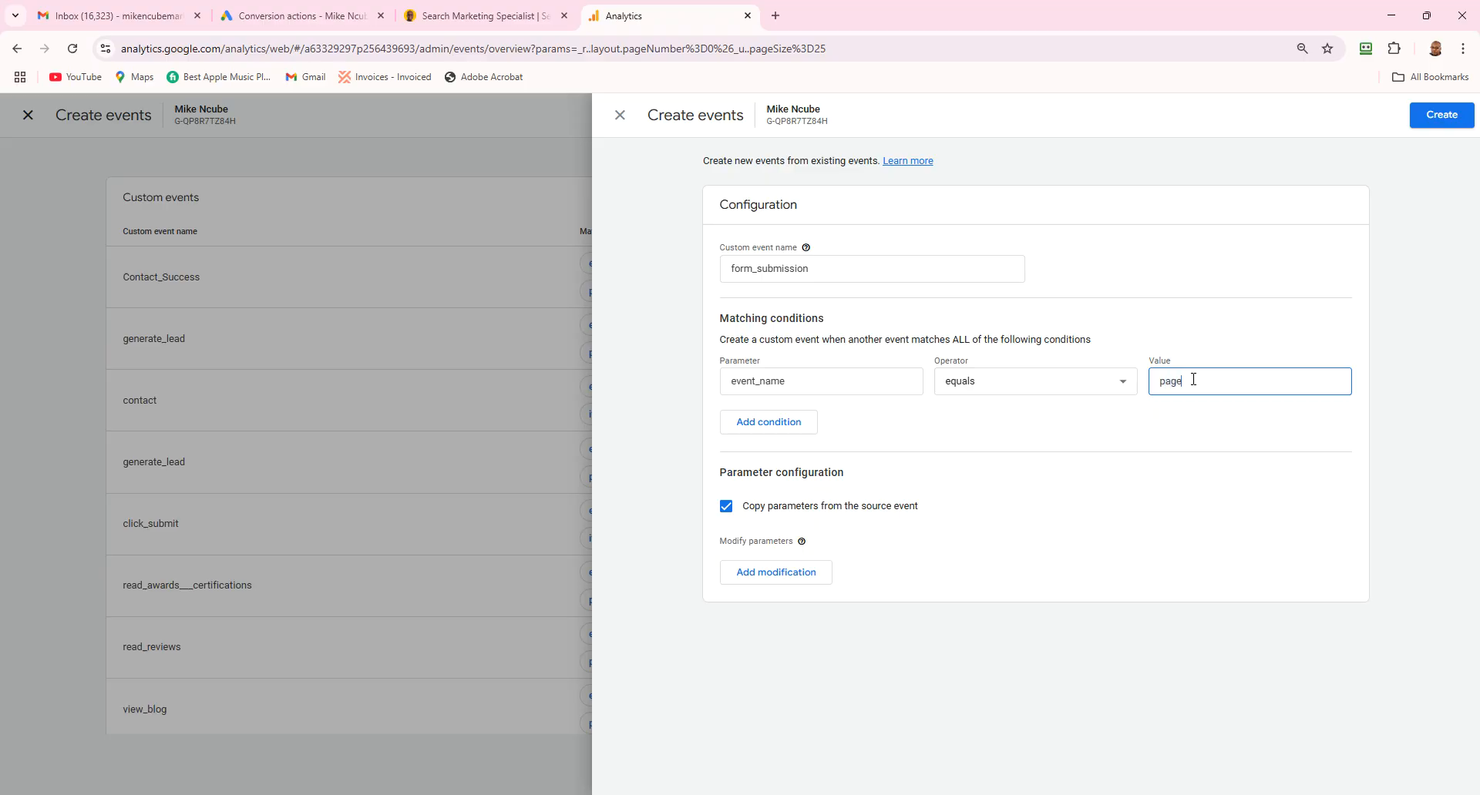
type("page_view")
left_click(1208, 420)
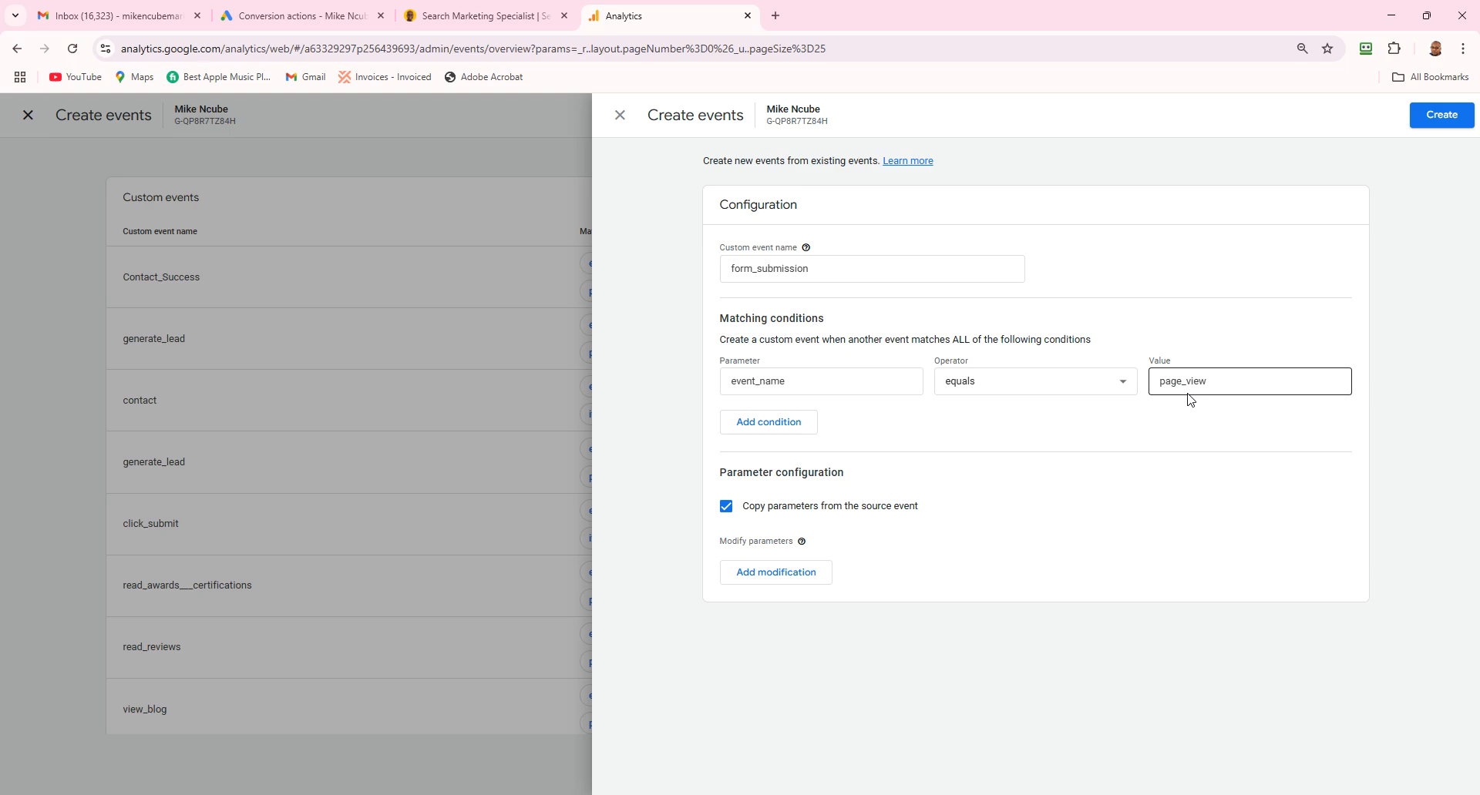
Add a second matching condition where page_location equals the copied website URL ending in /contact/thank-you
left_click(766, 424)
left_click(786, 432)
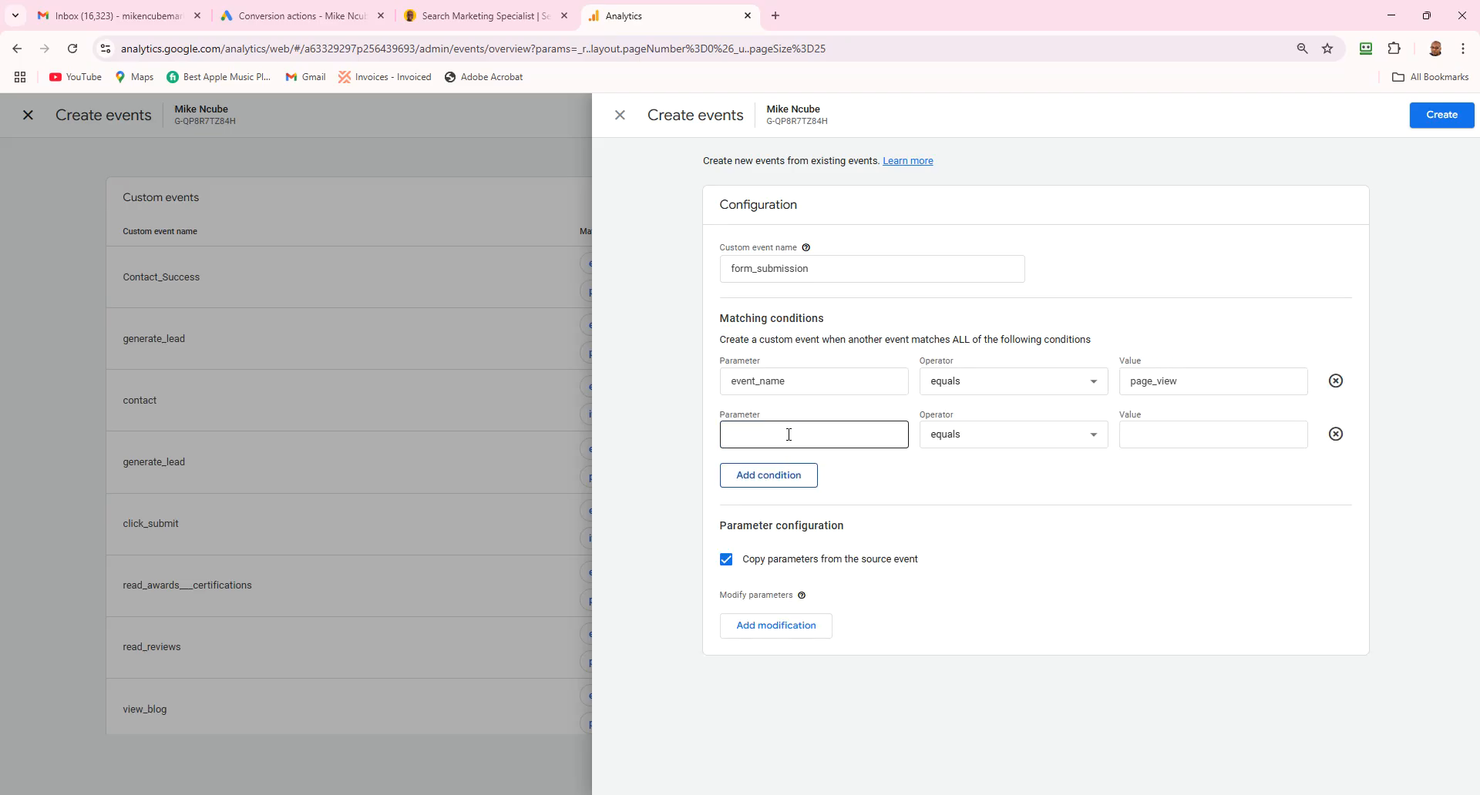
type("page")
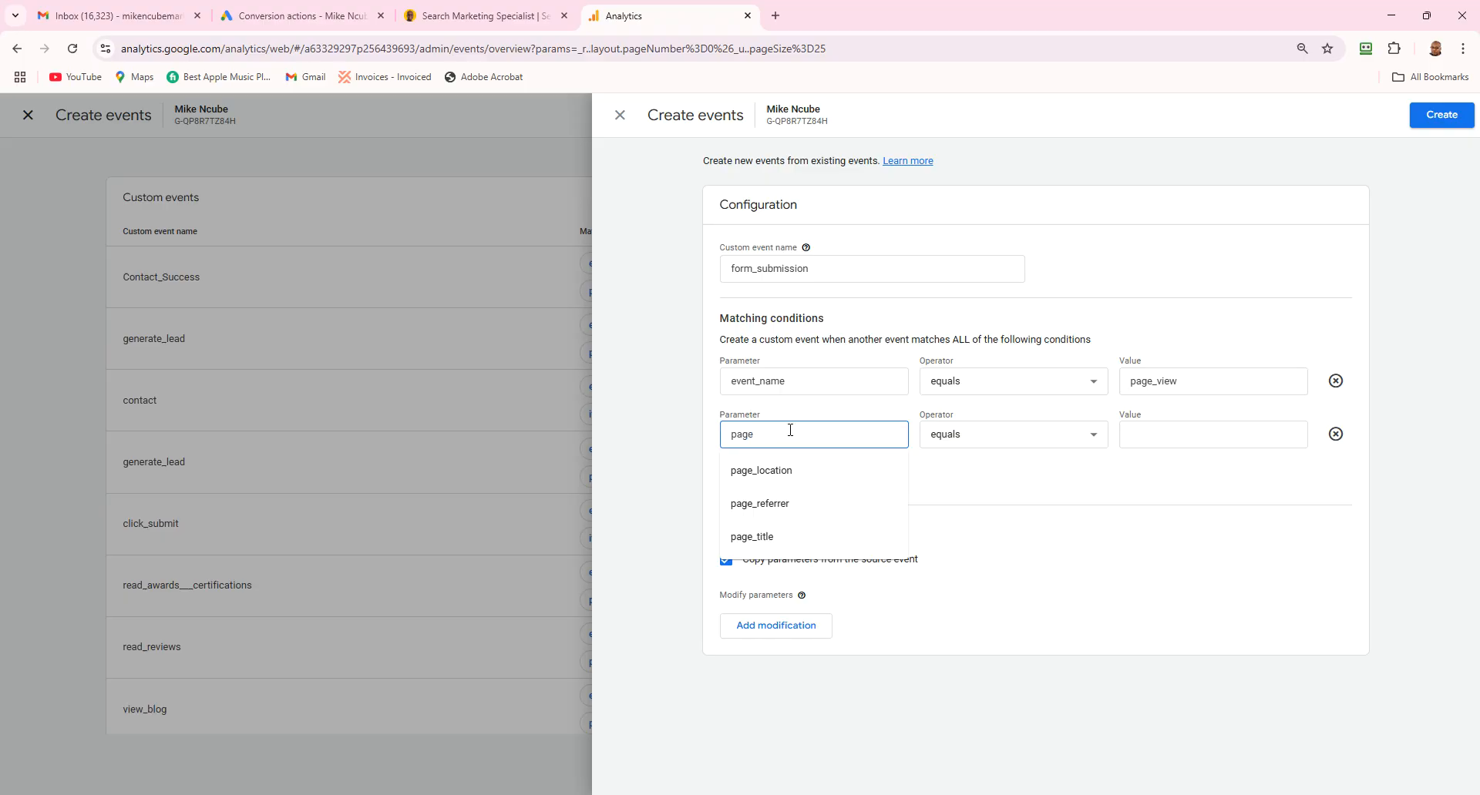
left_click(776, 480)
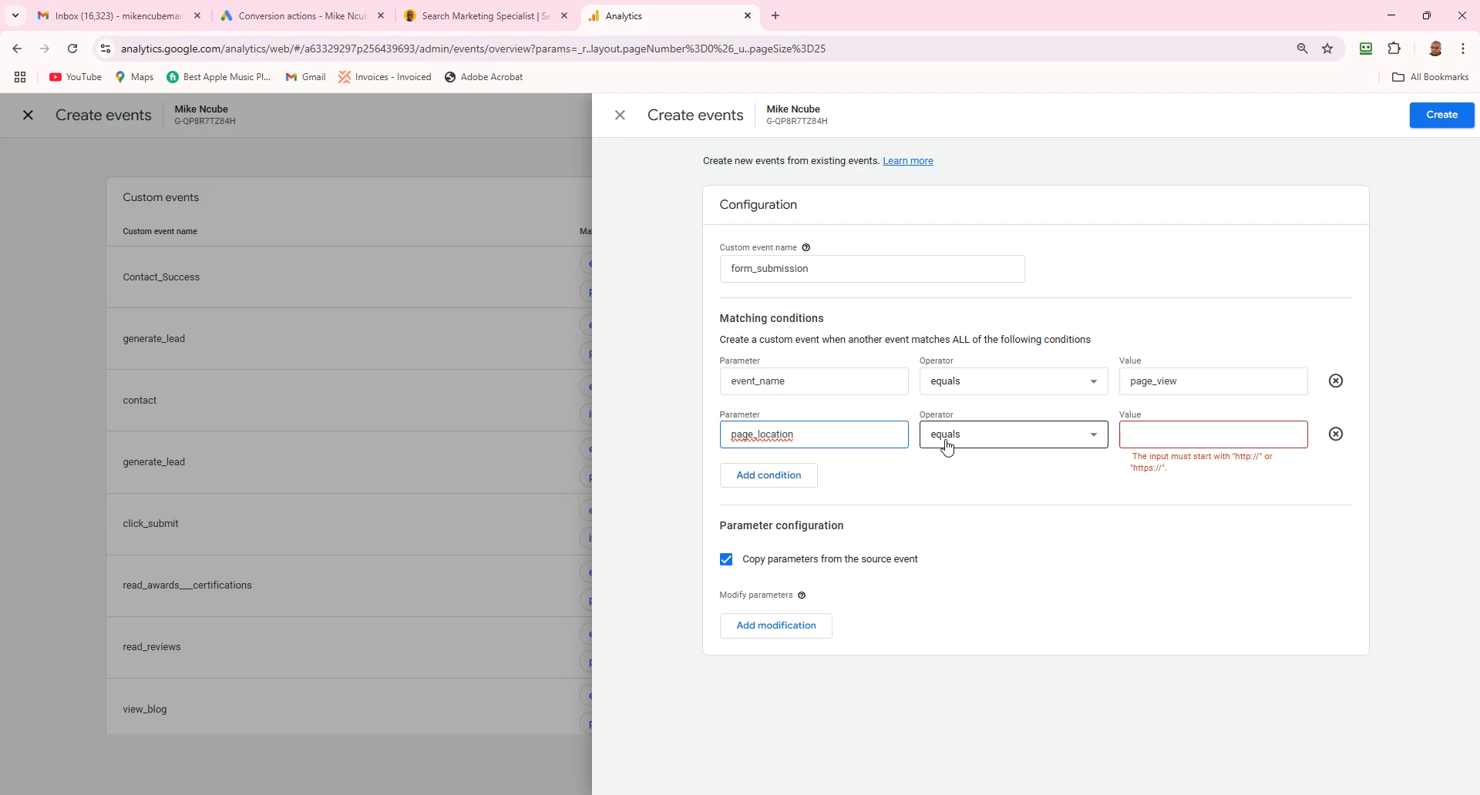
left_click(1132, 432)
right_click(1132, 433)
left_click(1163, 621)
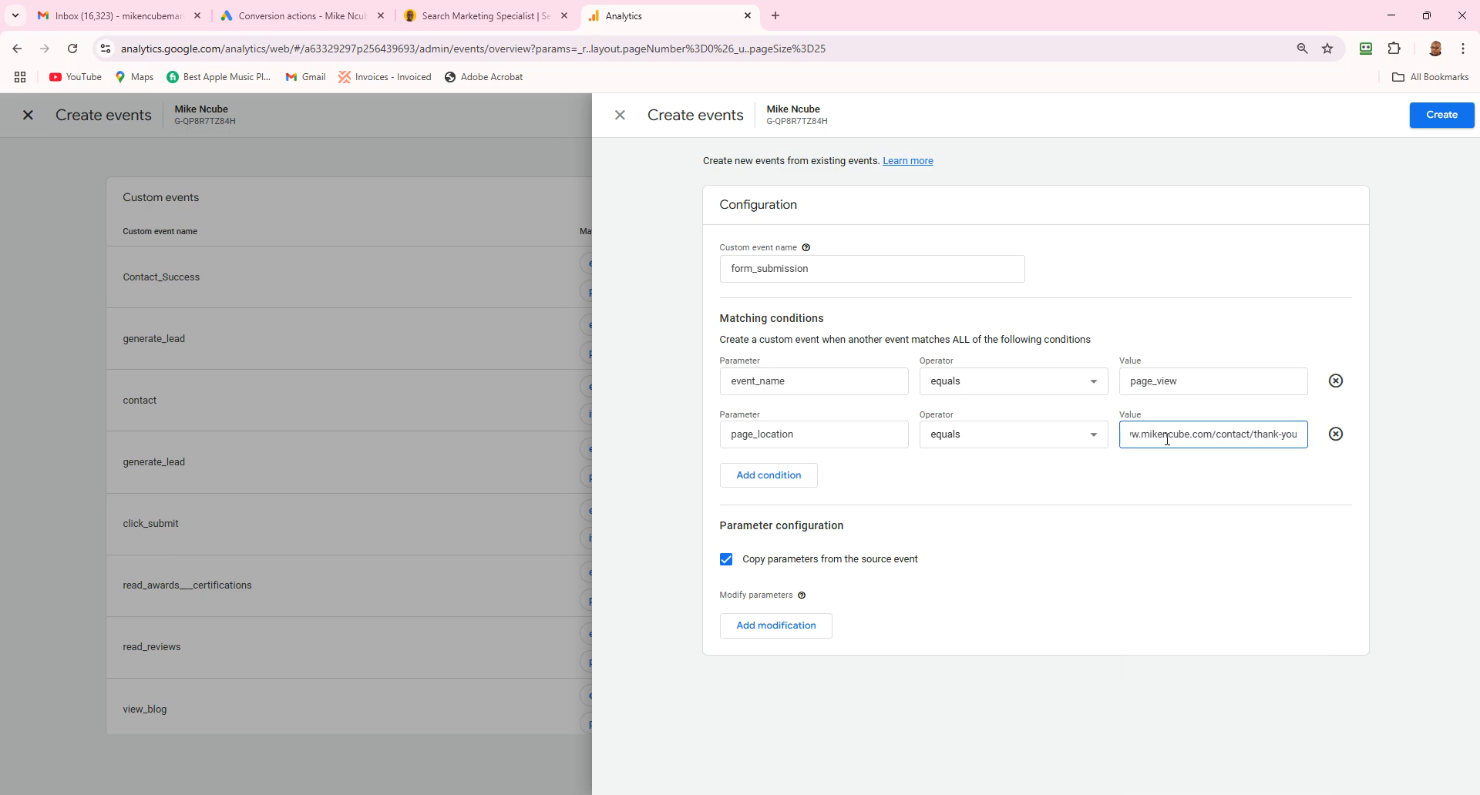
Check the complete thank-you page URL entered as the page_location condition's value
key("Left")
key("Left")
key("Left")
key("Left")
key("Left")
key("Left")
key("Left")
key("Left")
key("Left")
key("Left")
key("Left")
key("Left")
key("Left")
key("Left")
key("Left")
key("Left")
key("Right")
key("Right")
key("Right")
key("Right")
key("Right")
key("Right")
key("Right")
key("Right")
key("Right")
key("Right")
key("Right")
key("Right")
key("Right")
key("Right")
key("Right")
key("Right")
key("Right")
Copy the custom event's name, save the new event and return to the existing events list
double_click(752, 272)
right_click(752, 277)
left_click(802, 388)
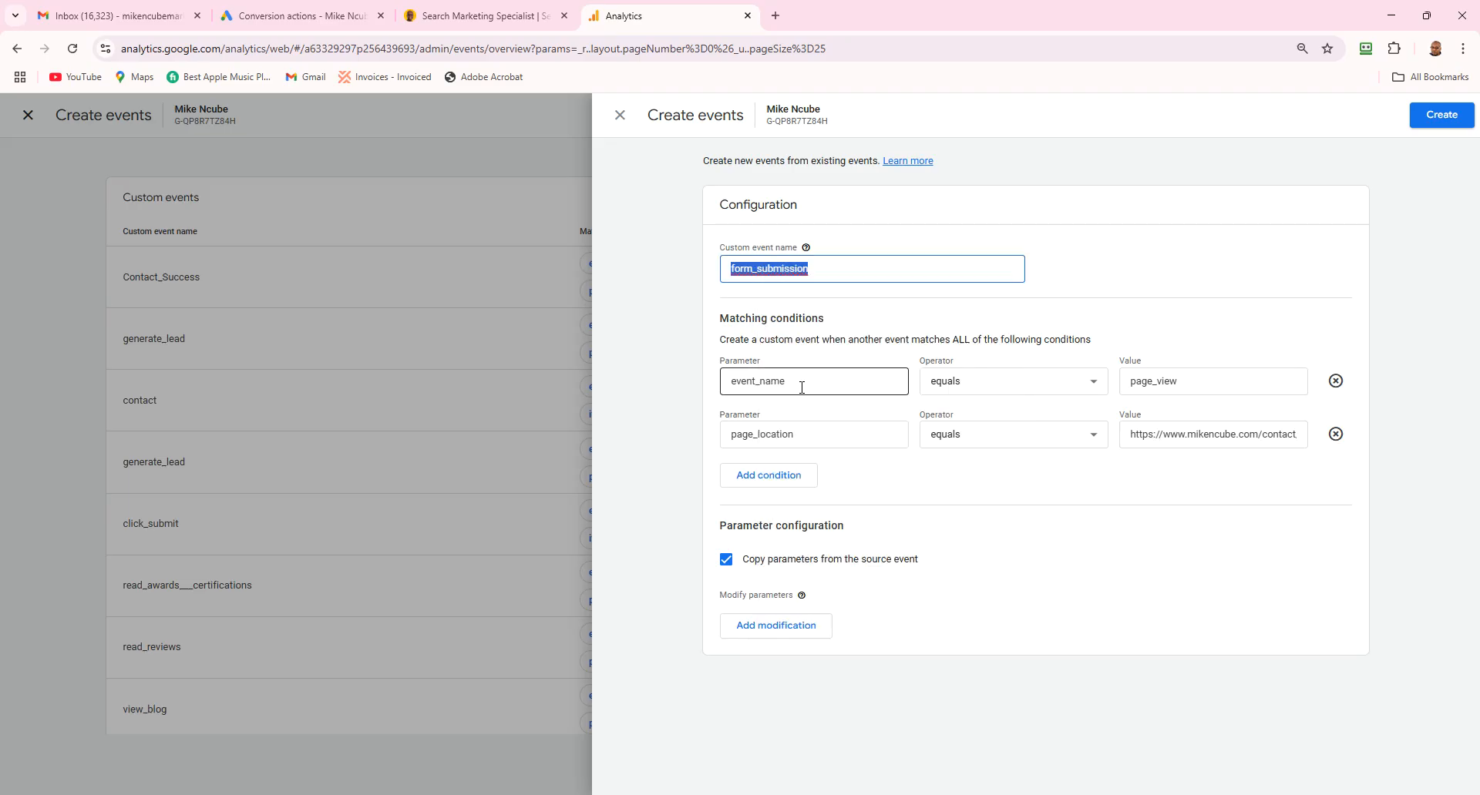
left_click(1103, 501)
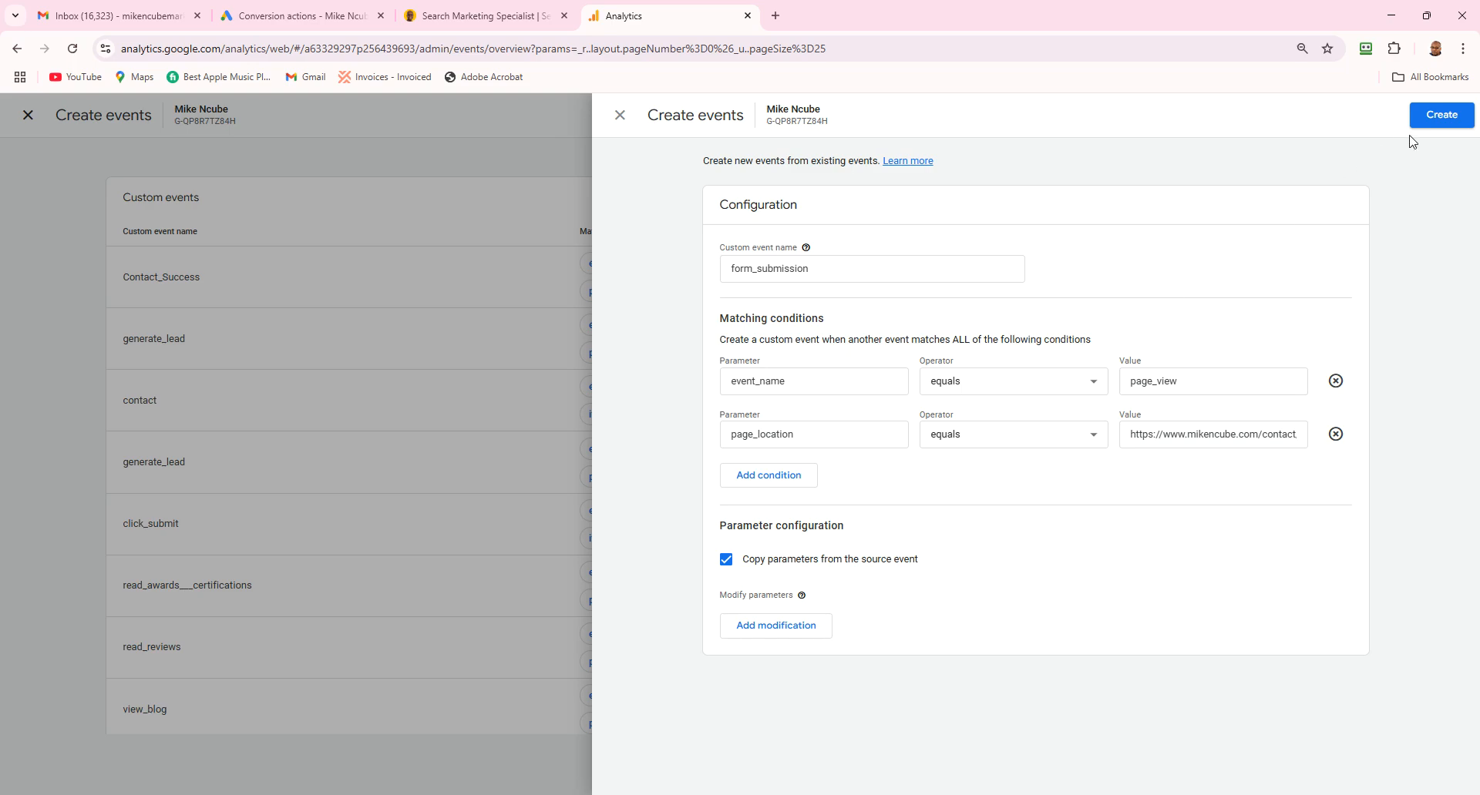
left_click(1439, 126)
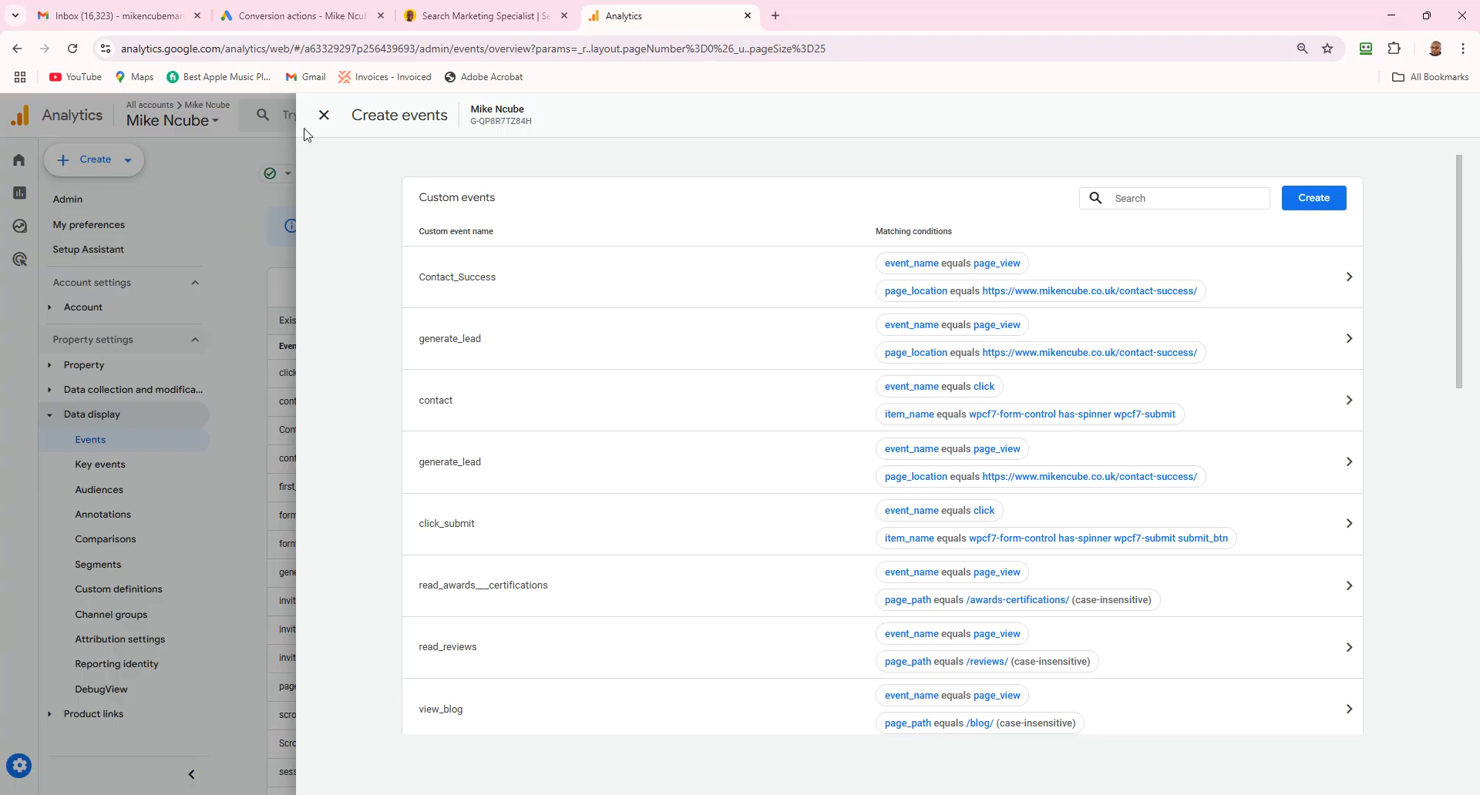
left_click(324, 115)
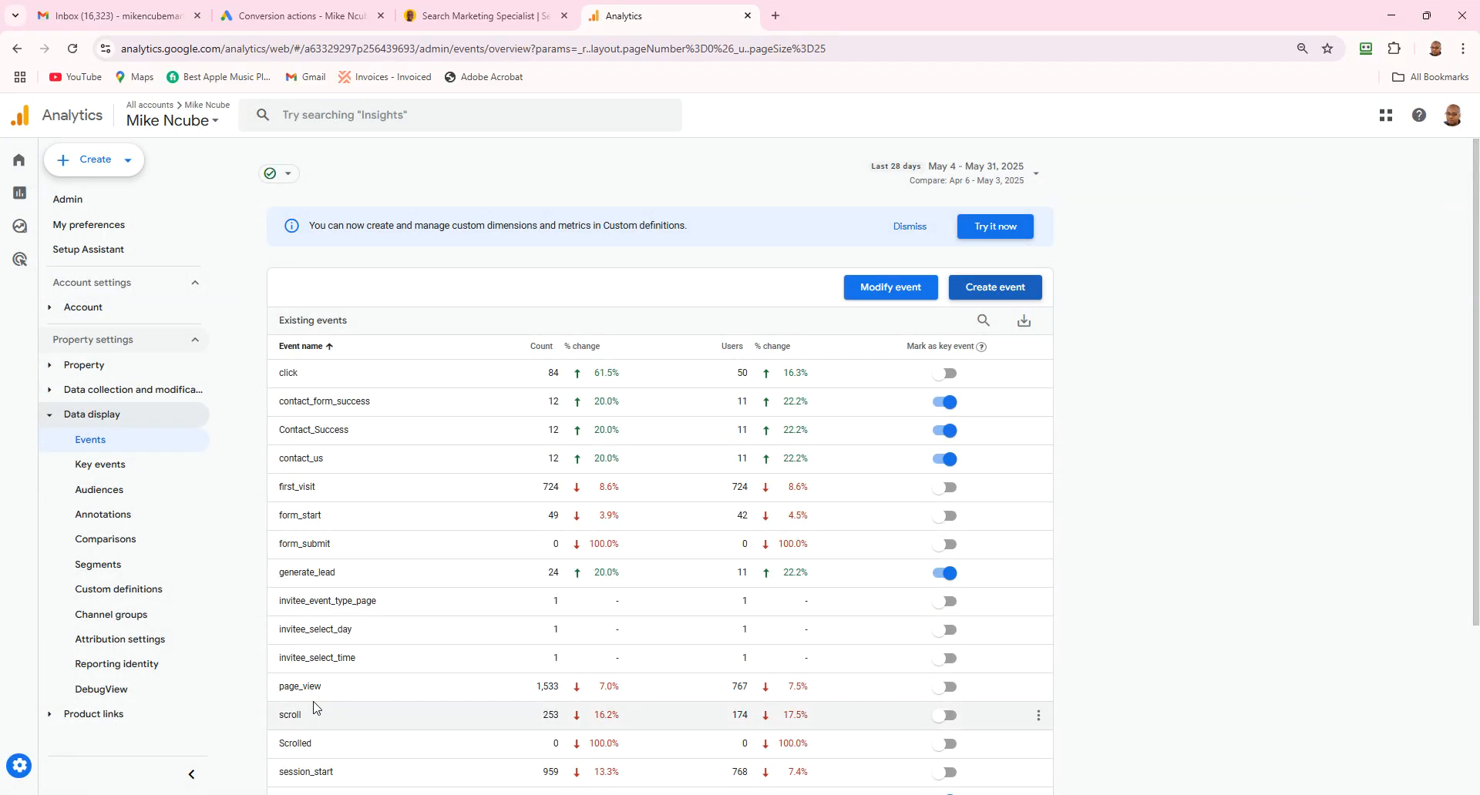
Create a new key event with the copied name form_submission and save it
left_click_drag(1474, 589, 1472, 736)
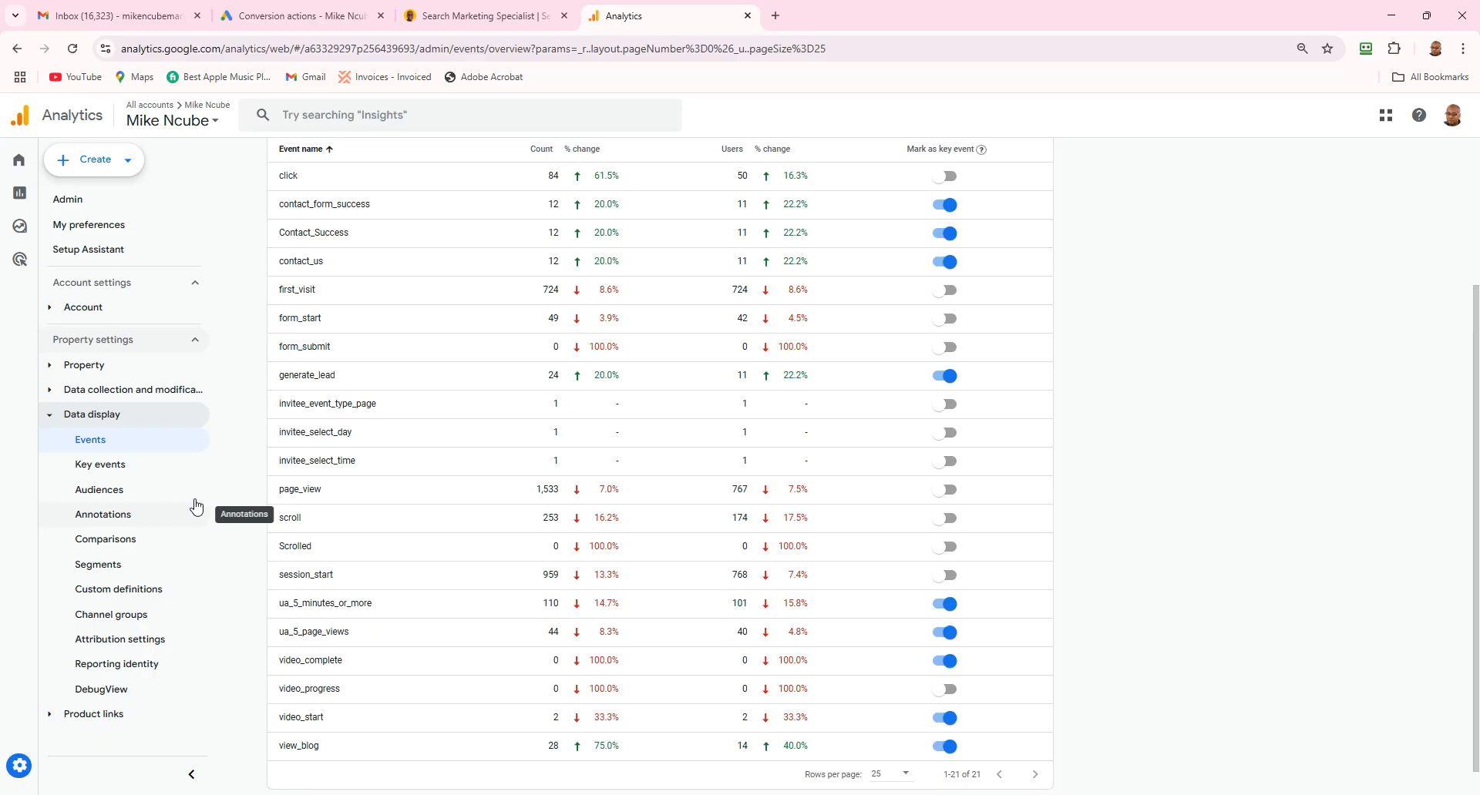
left_click(101, 467)
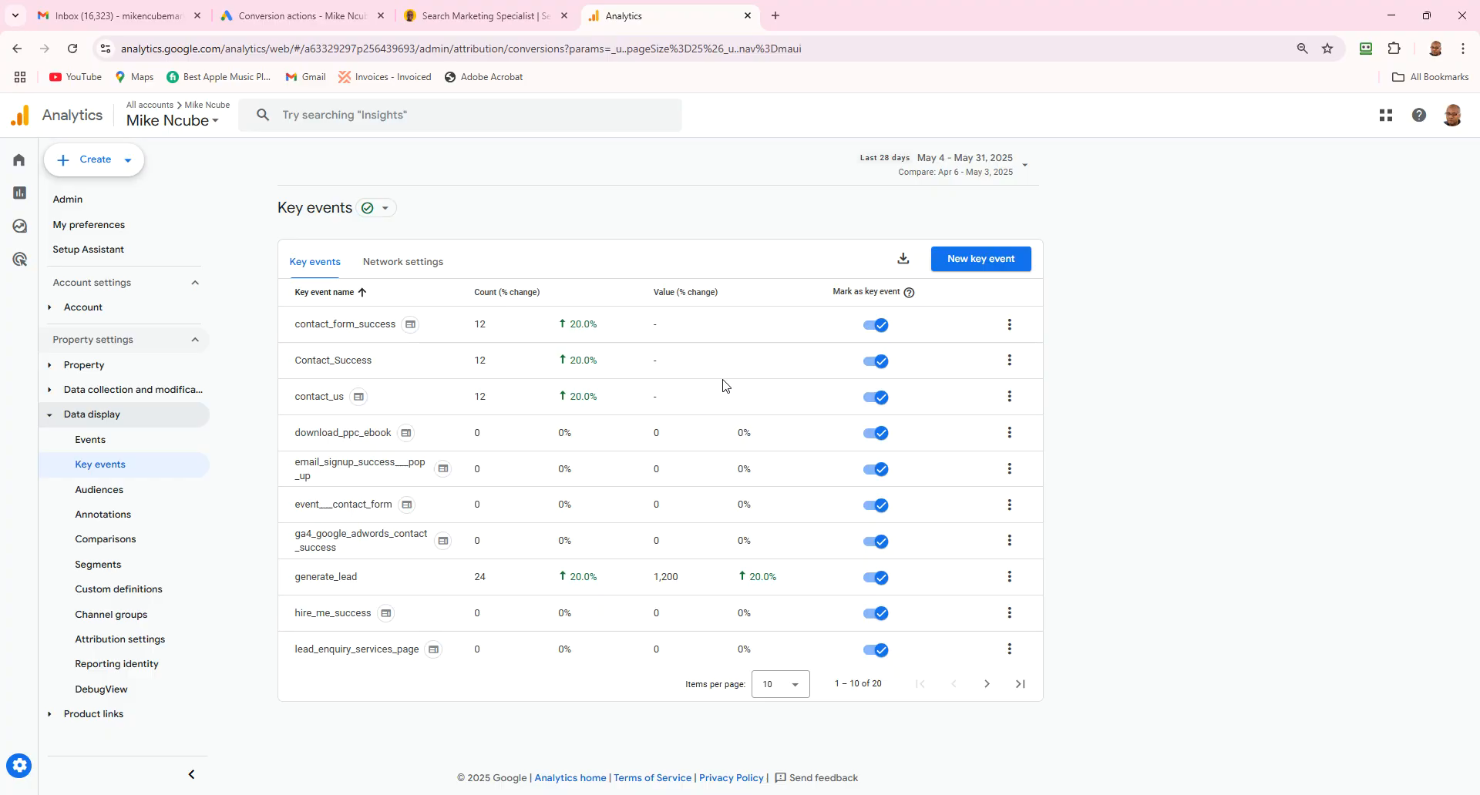
left_click(965, 266)
left_click(971, 193)
right_click(971, 188)
left_click(1004, 377)
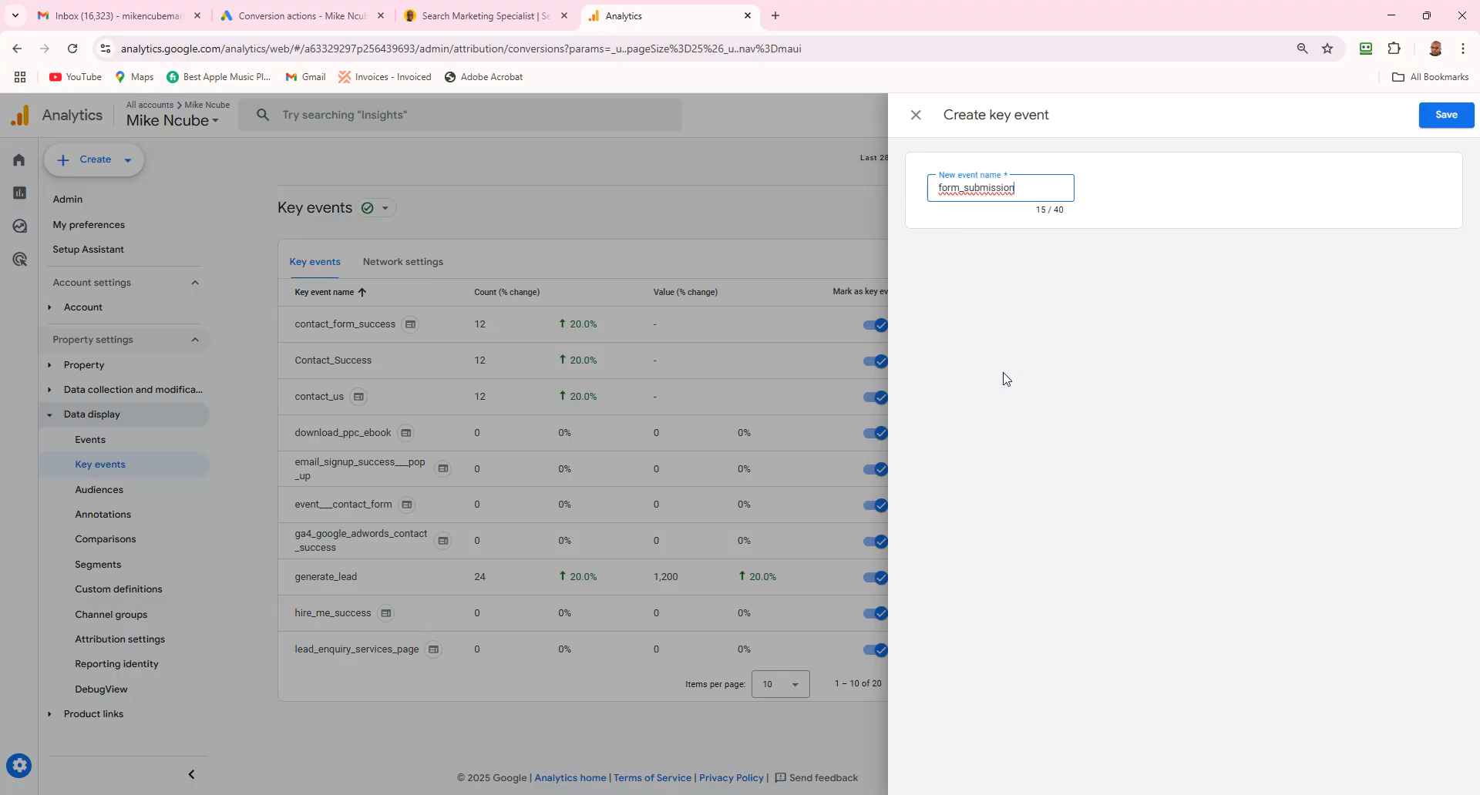
left_click(1026, 316)
left_click(1457, 125)
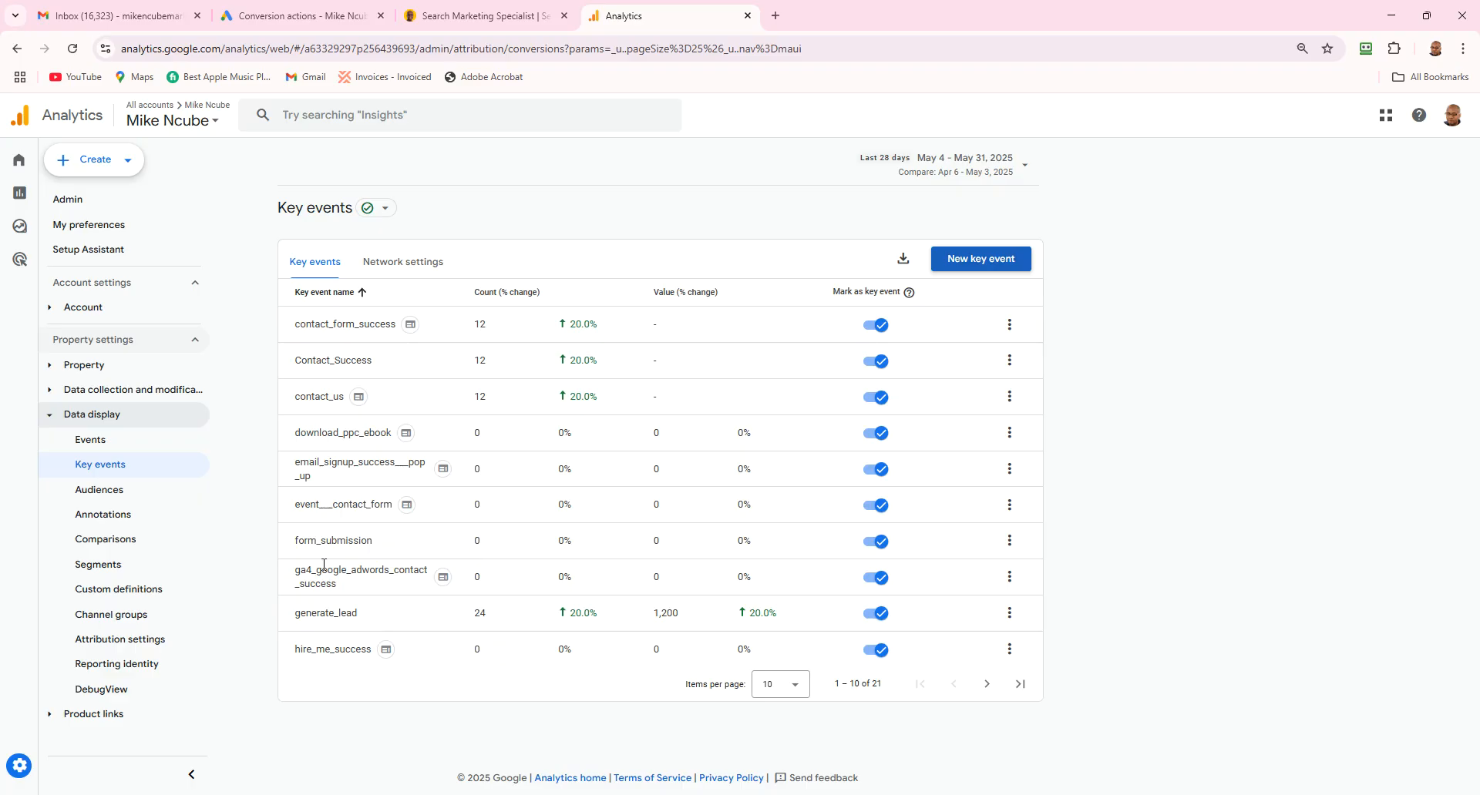
Unmark form_submission as a key event
left_click(875, 550)
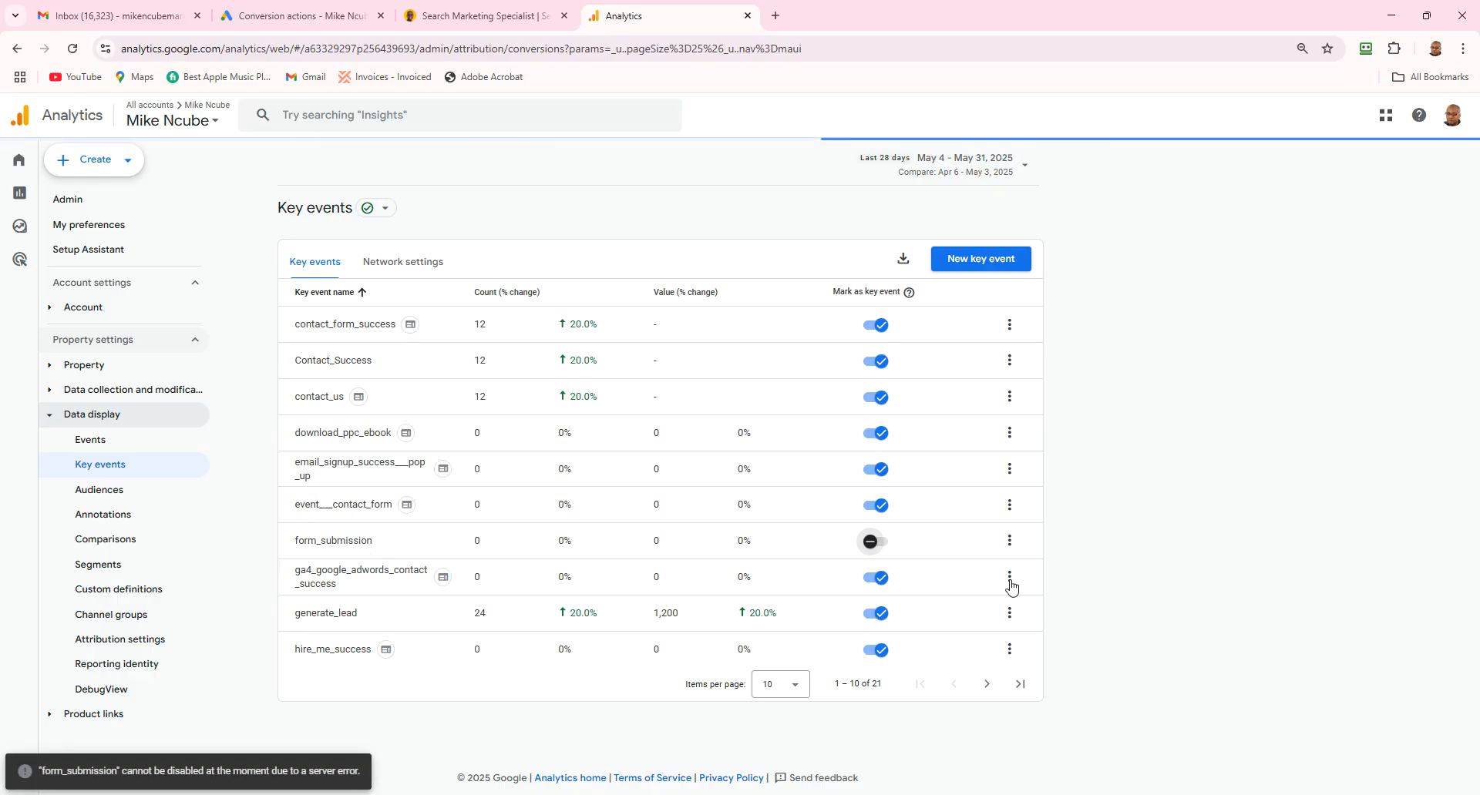
left_click(891, 550)
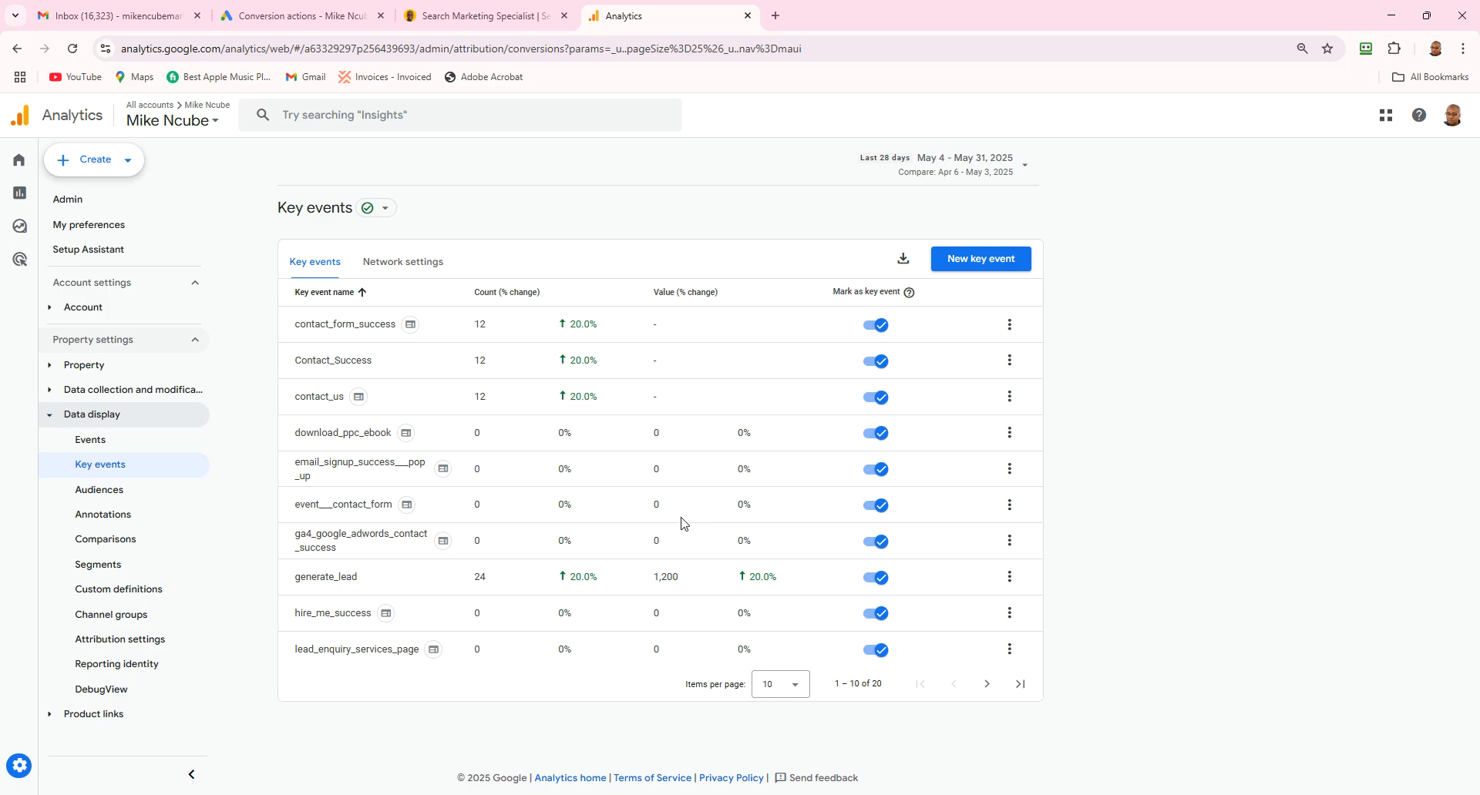
Switch to Google Ads and start a new conversion action that imports Web data from Google Analytics 4 properties, continuing to the event selection
left_click(302, 17)
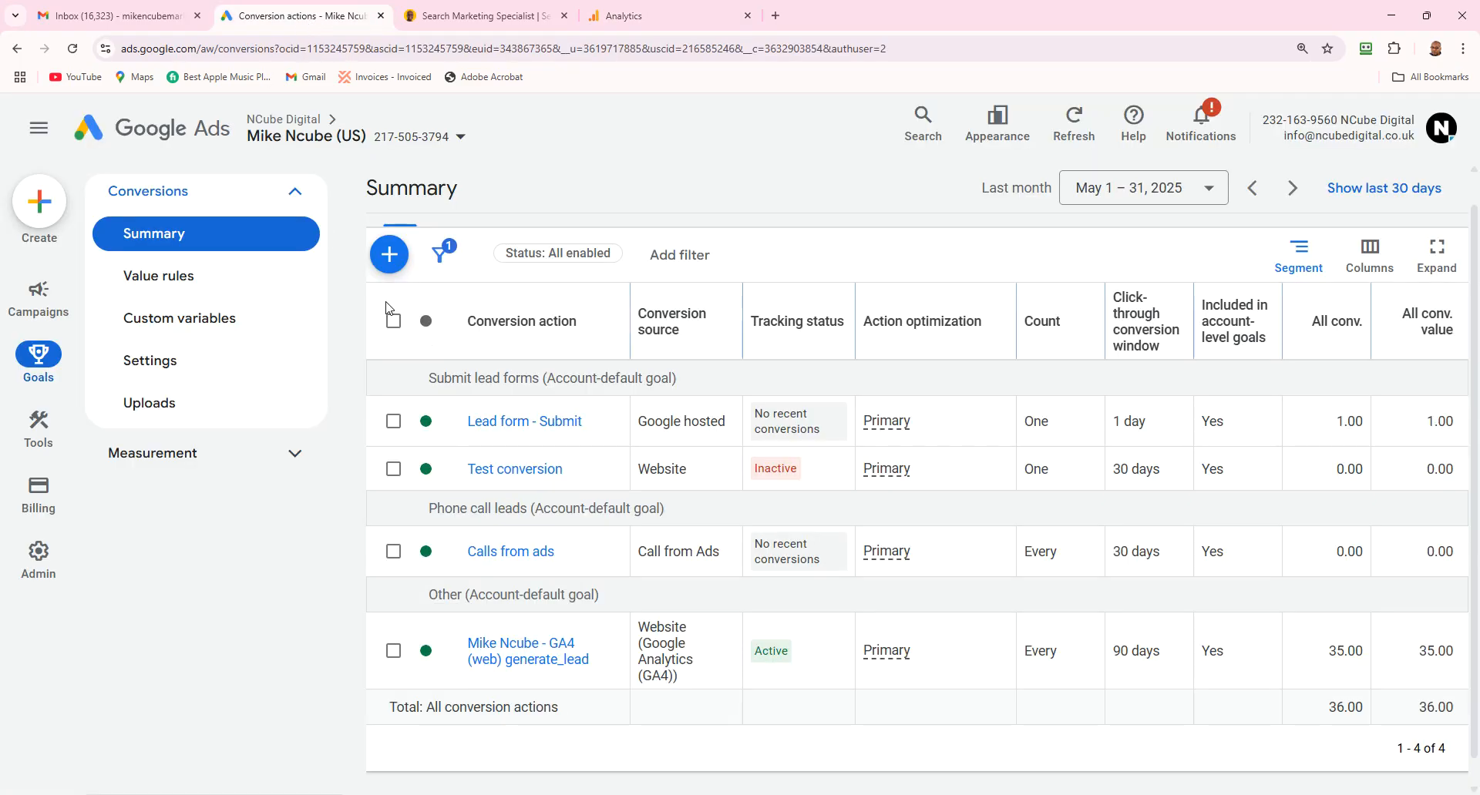
left_click(391, 259)
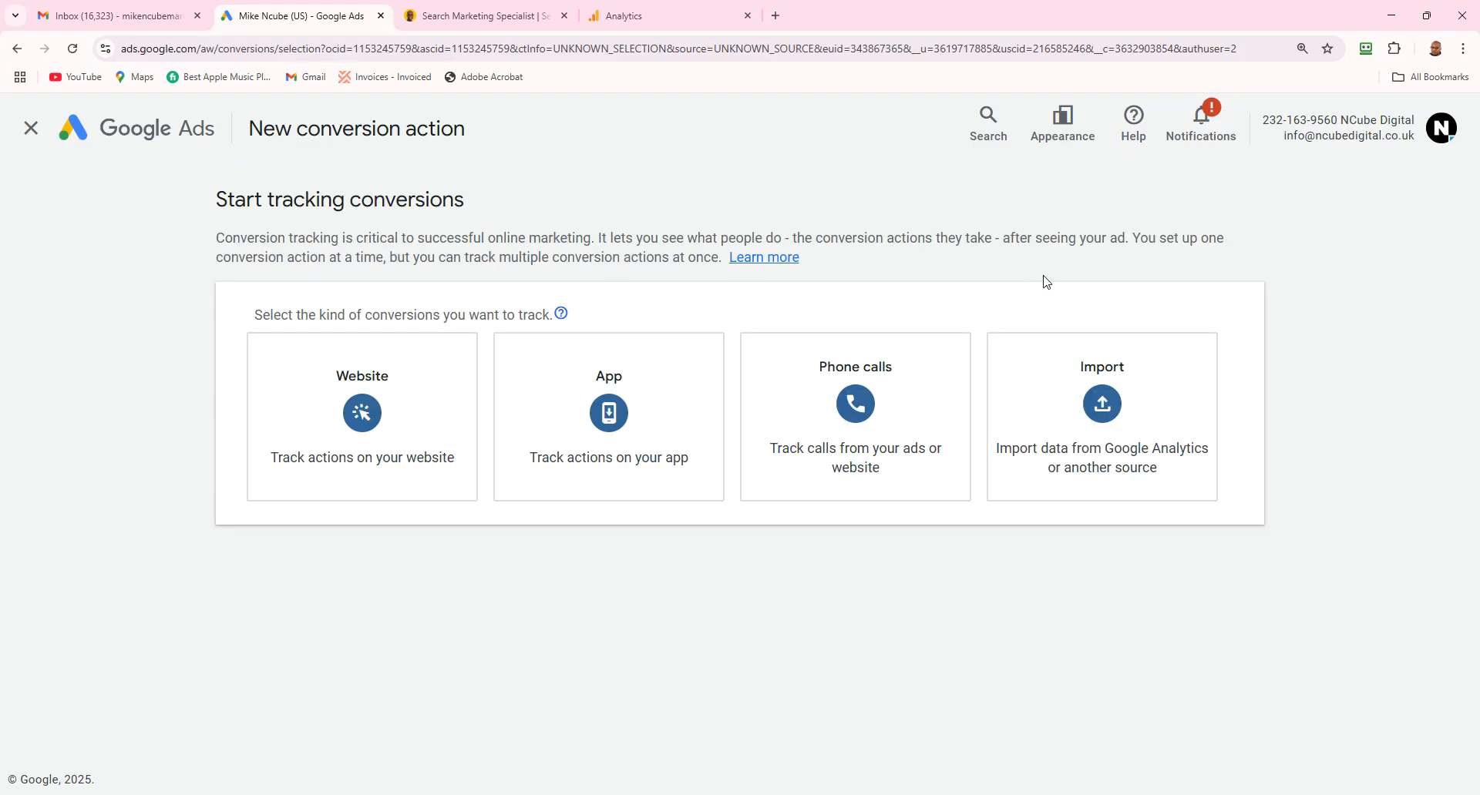
left_click(1110, 410)
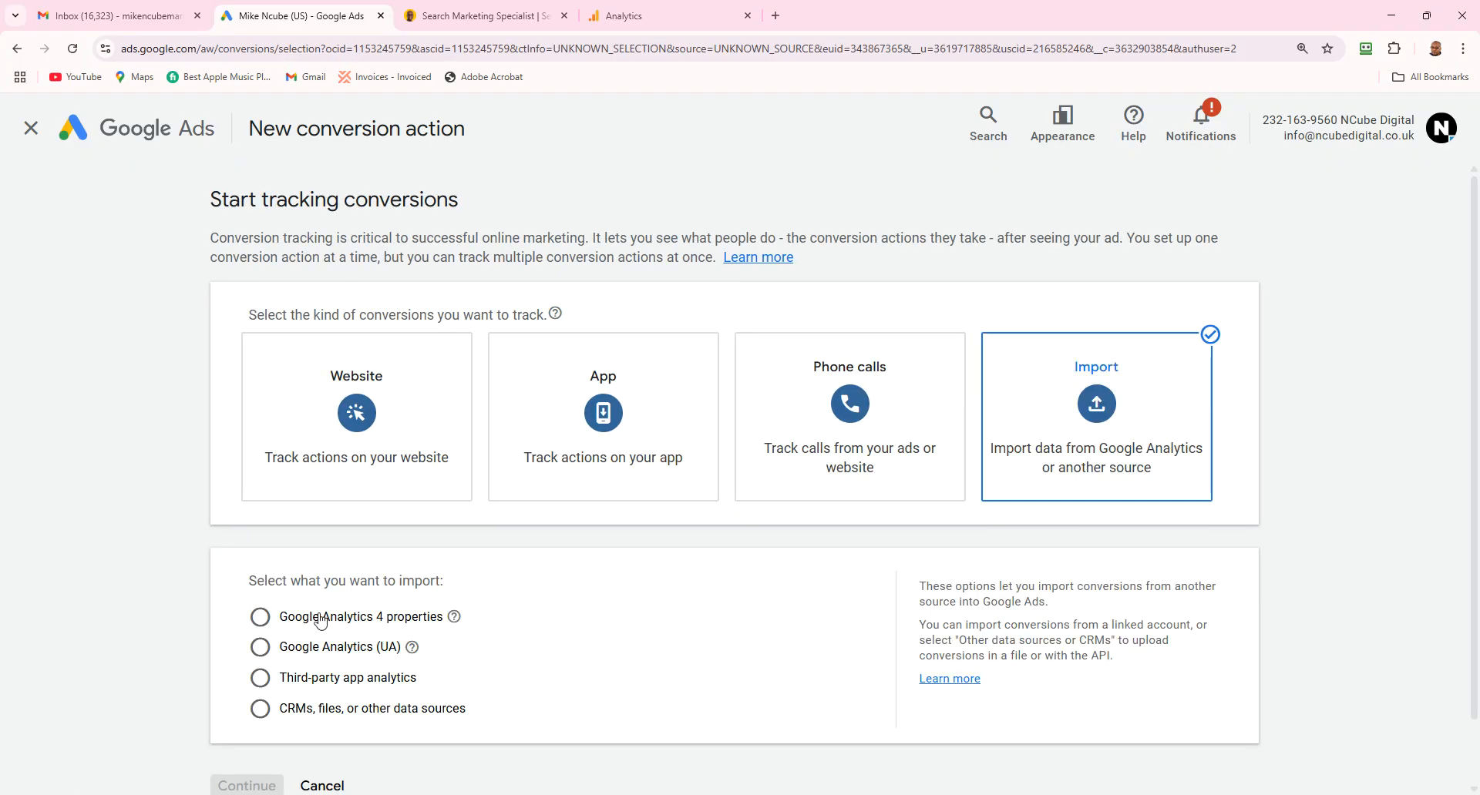
left_click(257, 618)
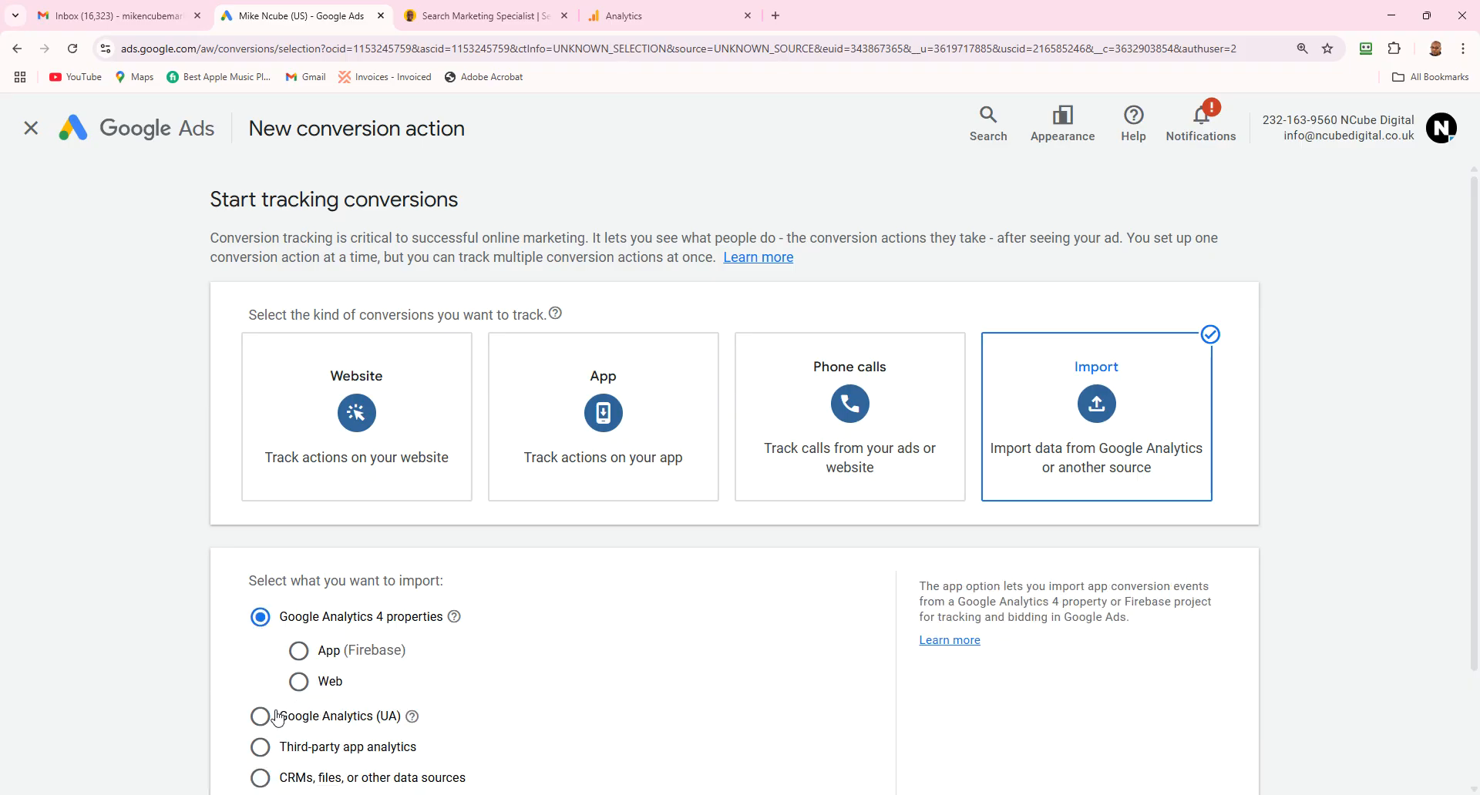
left_click(299, 681)
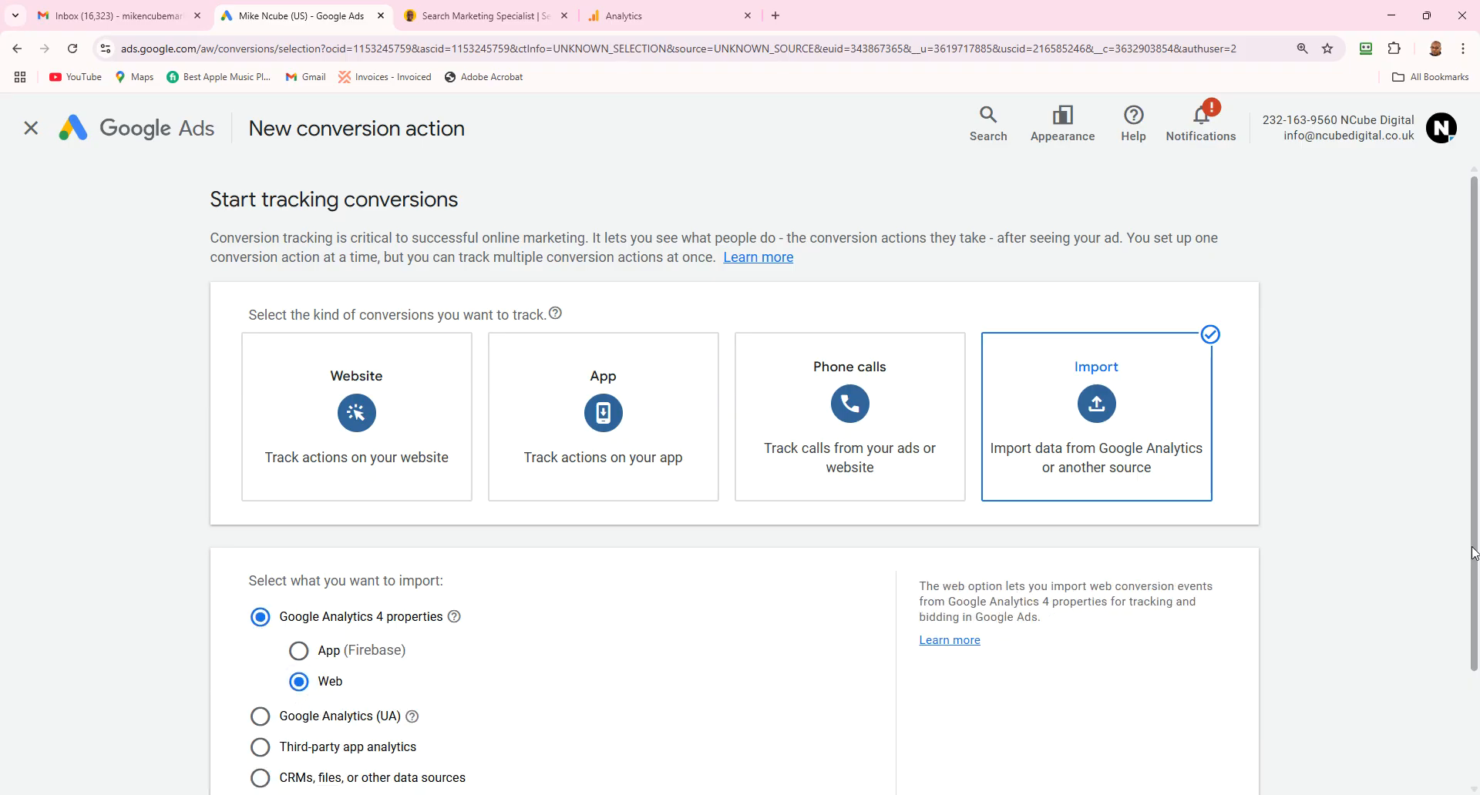
scroll(590, 565, "down", 2)
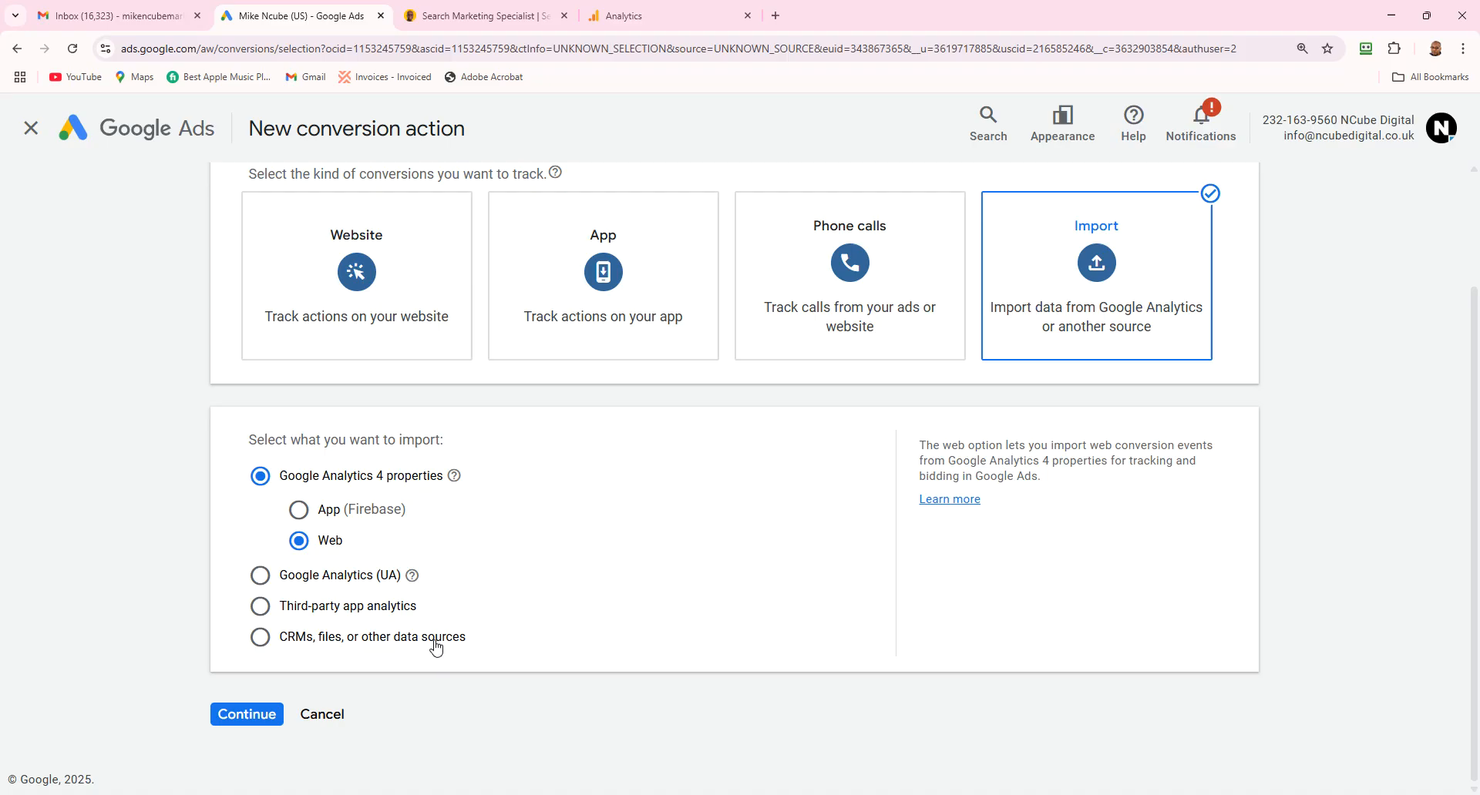
left_click(247, 717)
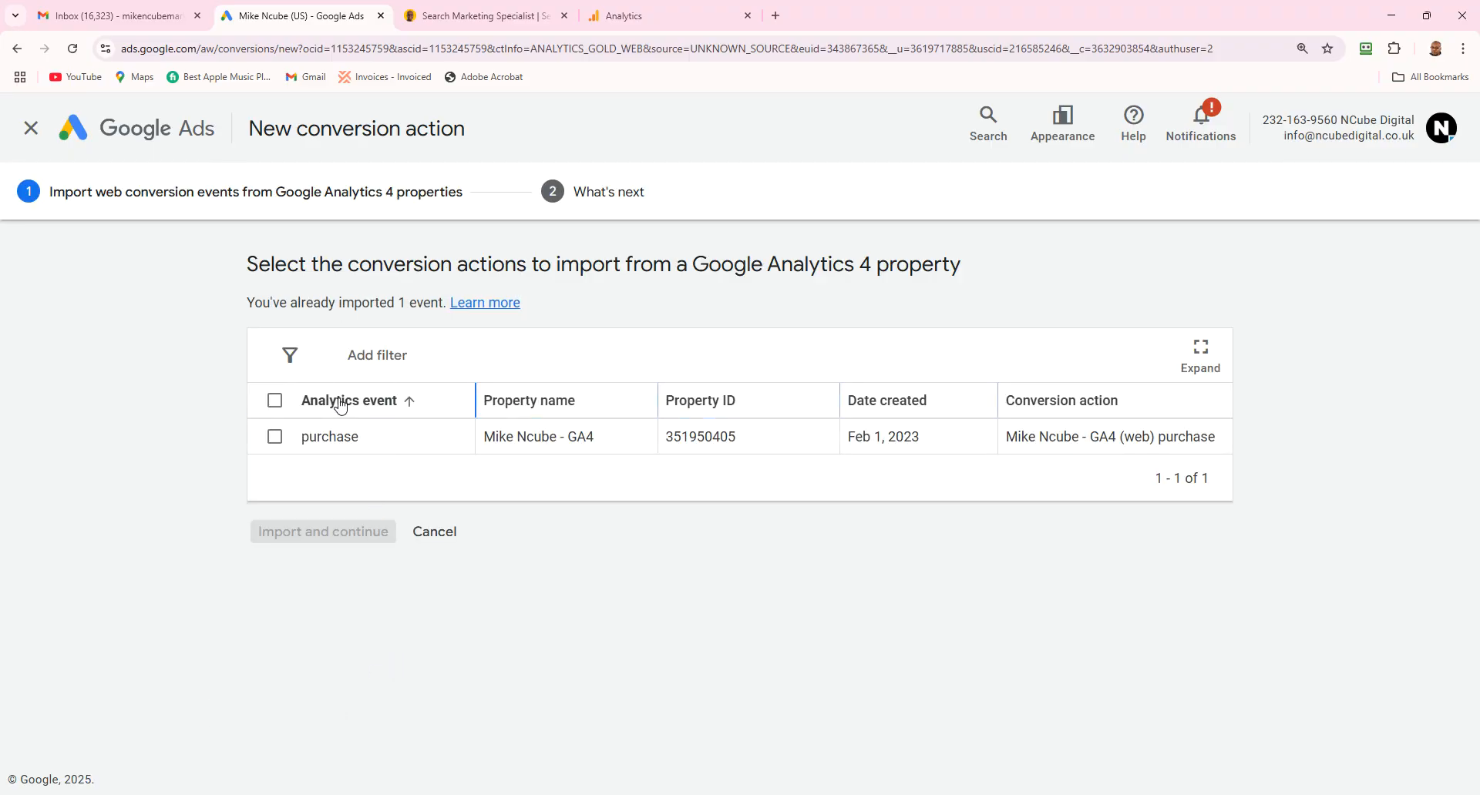
Select the purchase event for import, clear that selection, and switch back to the key events in Google Analytics
left_click(277, 443)
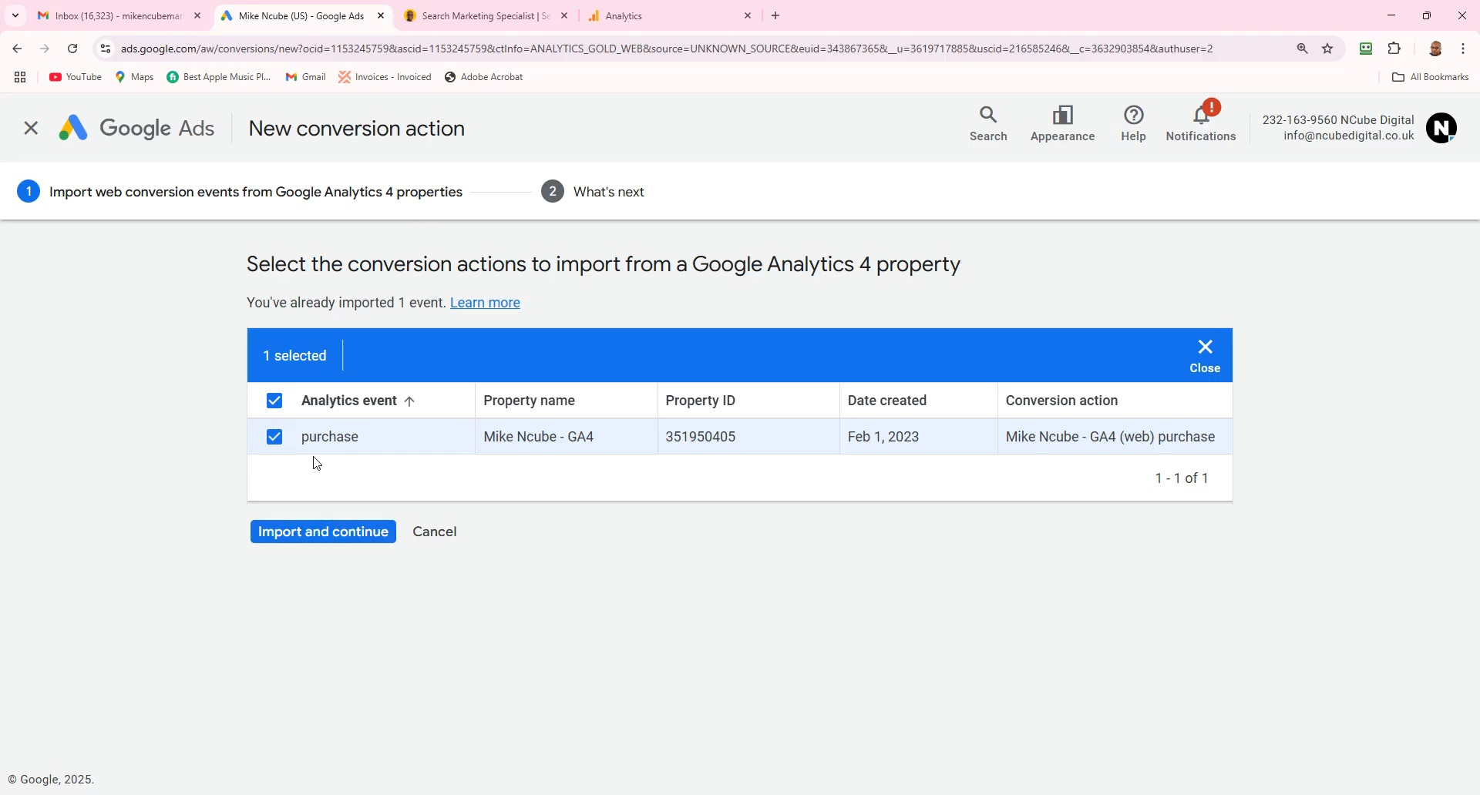
left_click(279, 441)
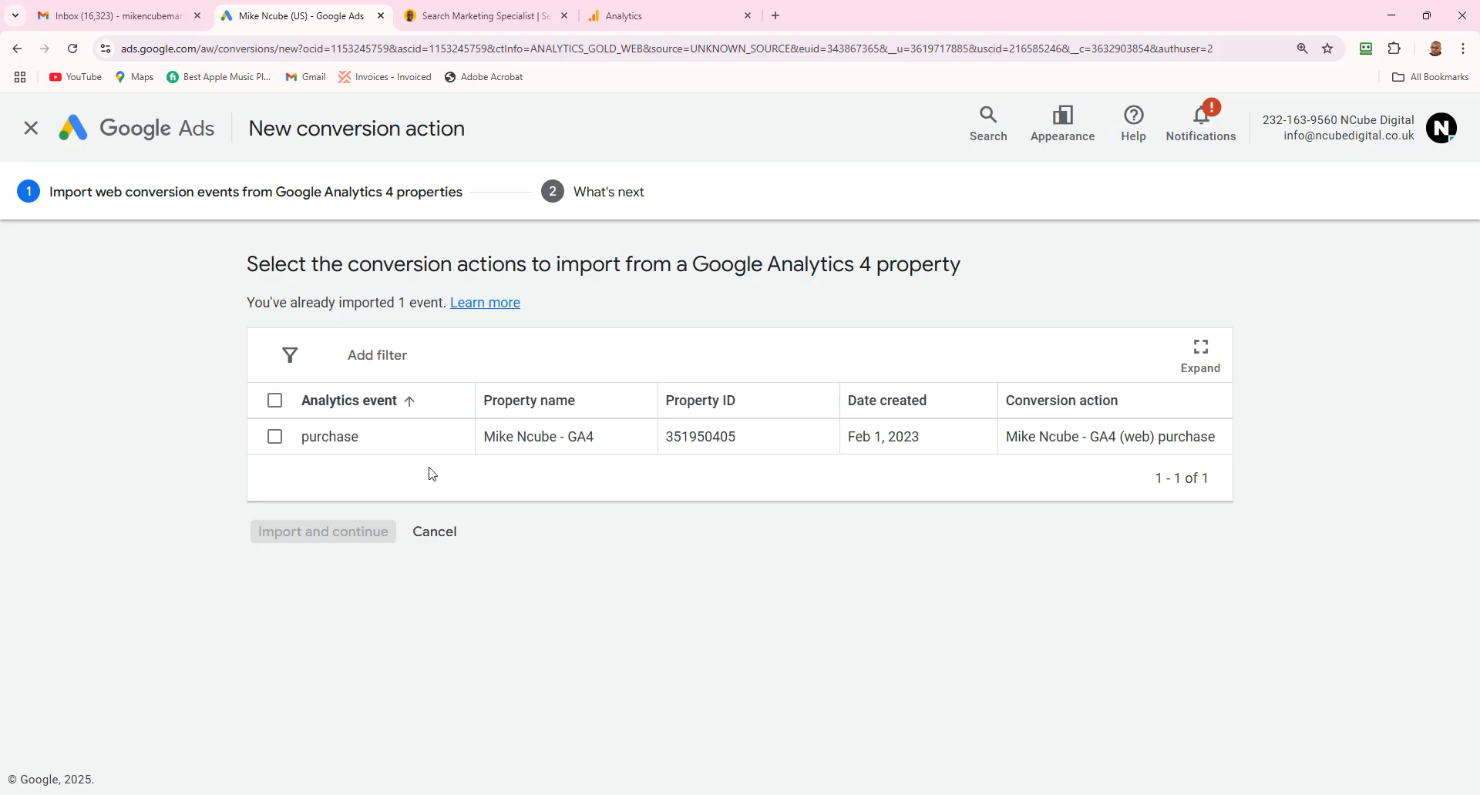
left_click(638, 7)
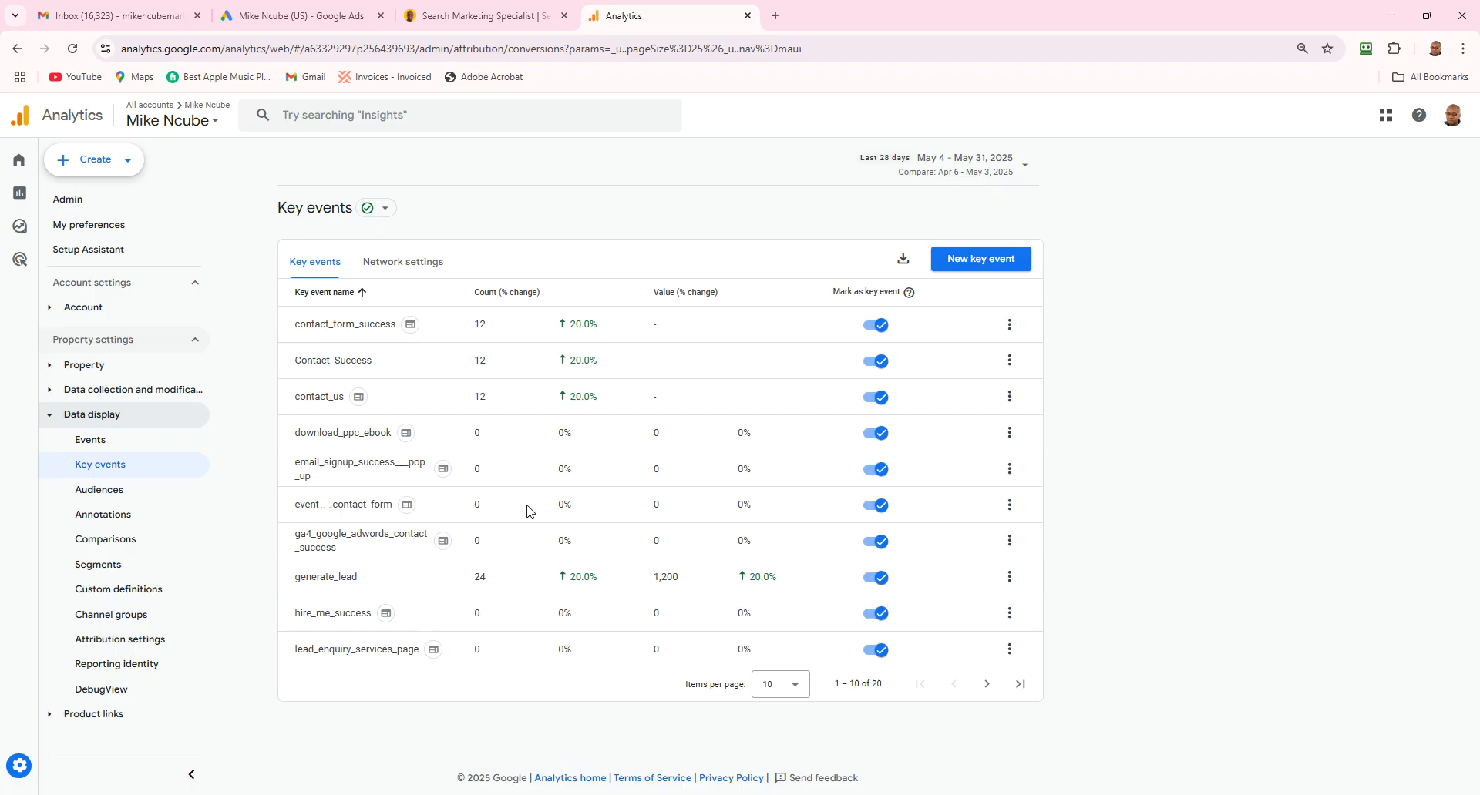